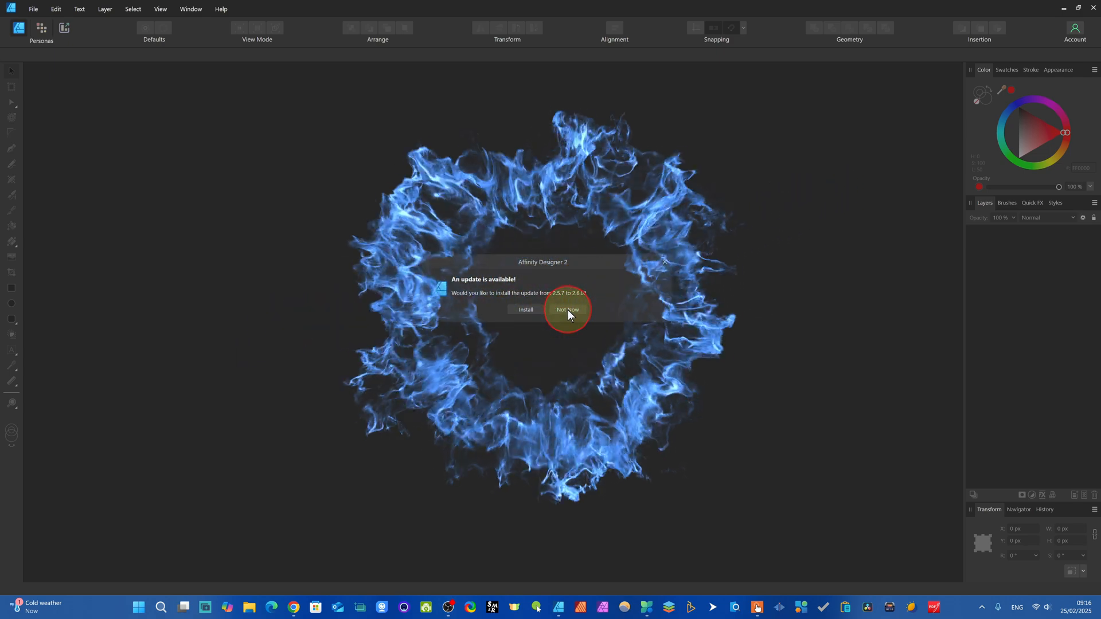
Decline the offered update and create a new 11 × 8.5 in Letter document.
click(564, 309)
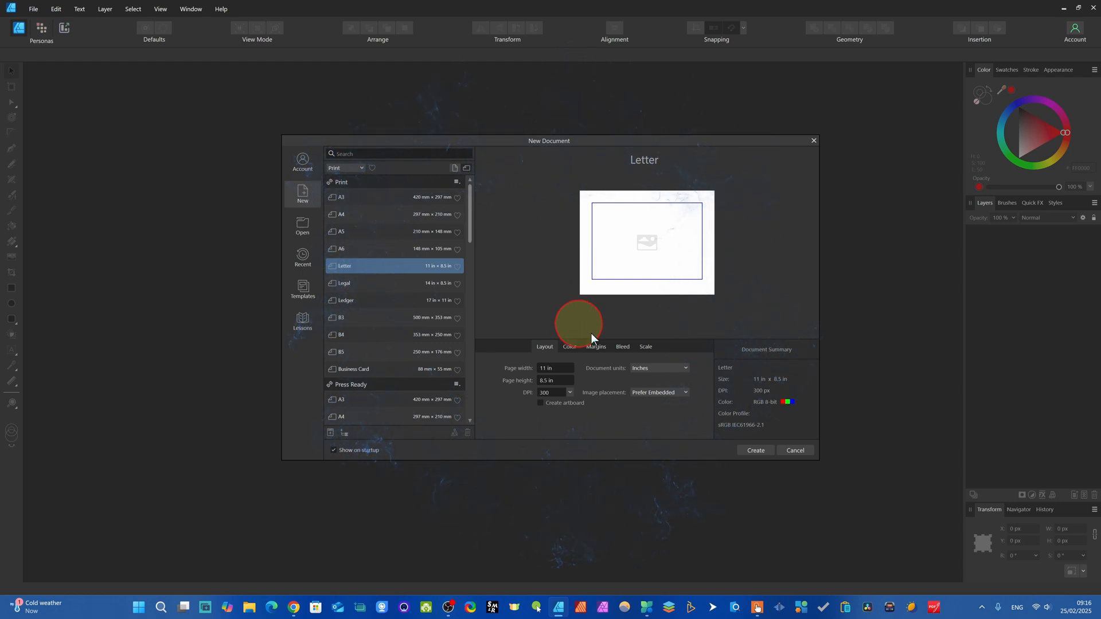
click(755, 451)
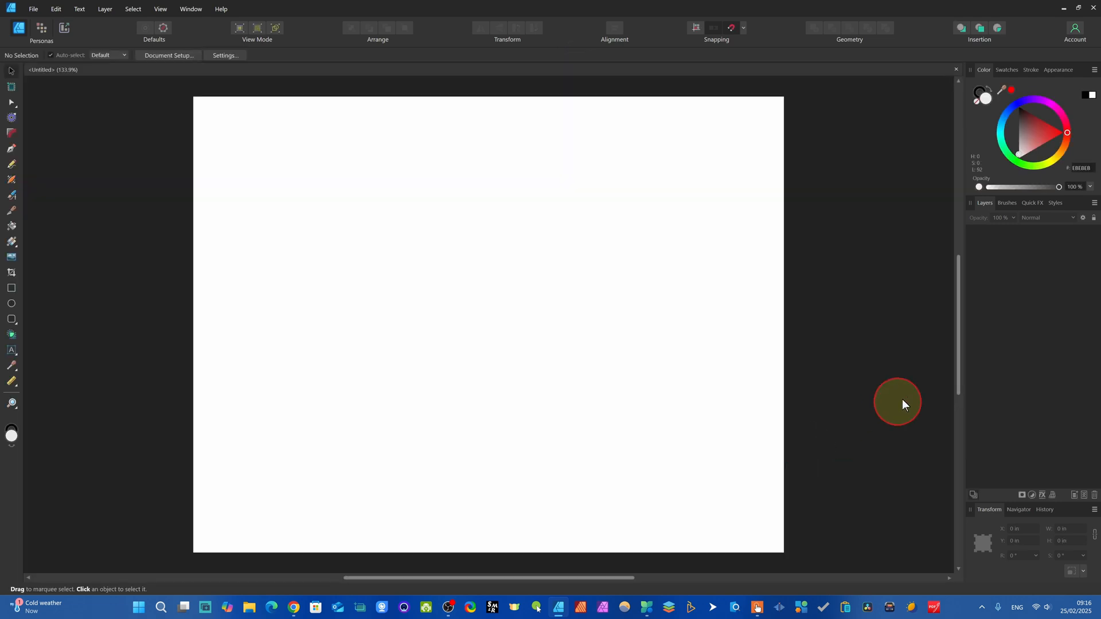
Check for program updates with the document open and dismiss the notice.
click(220, 9)
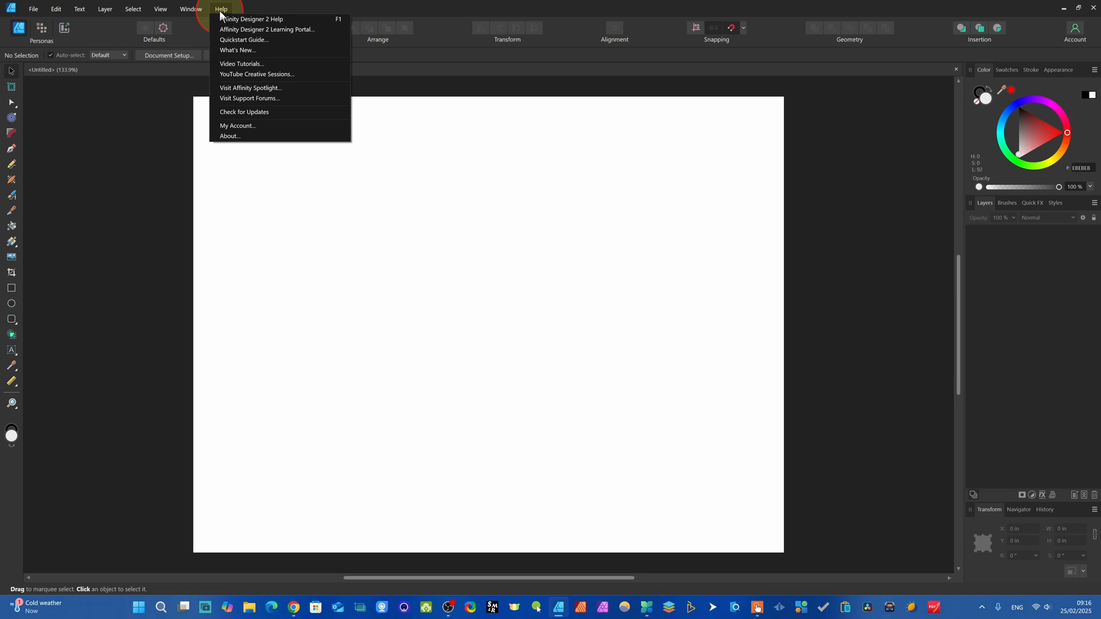
click(241, 113)
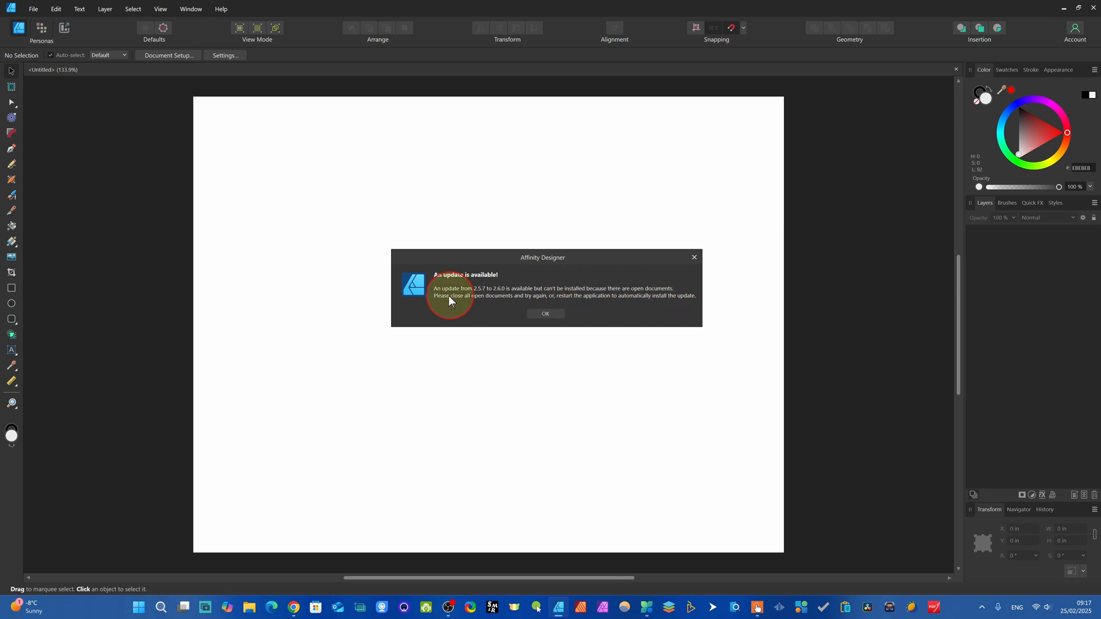
click(546, 314)
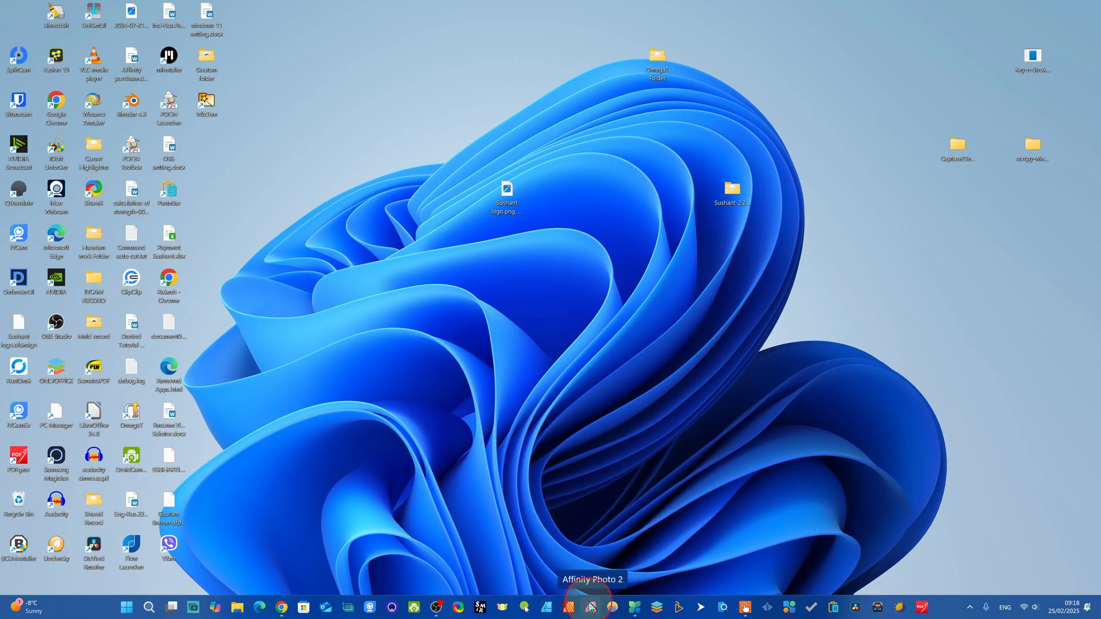
Relaunch Affinity Designer 2 and install the offered update to 2.6.0.
click(546, 609)
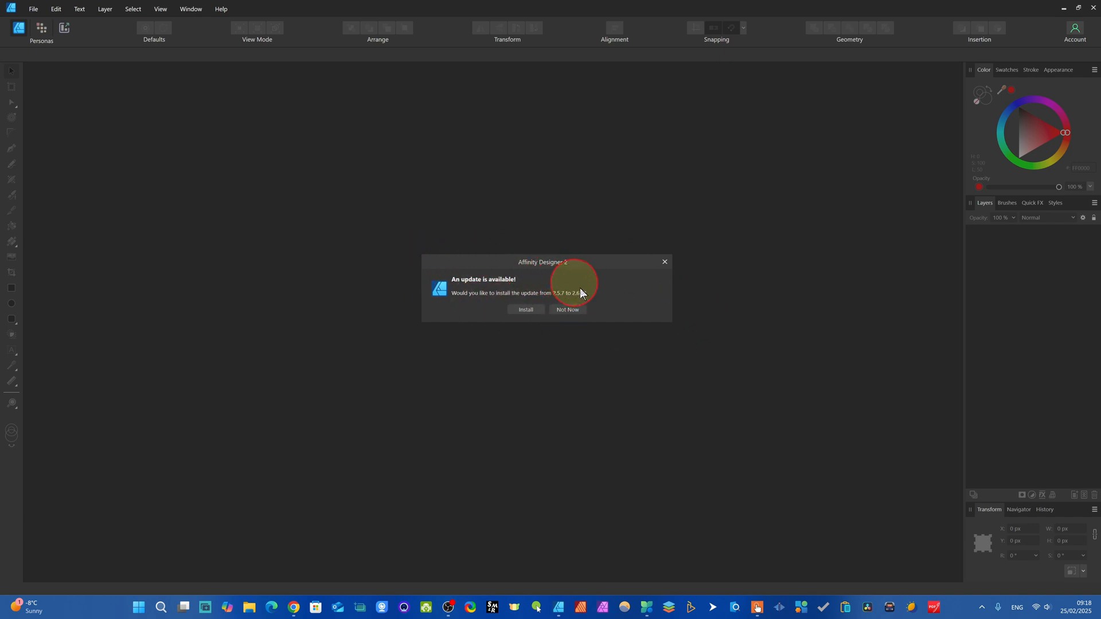
click(526, 310)
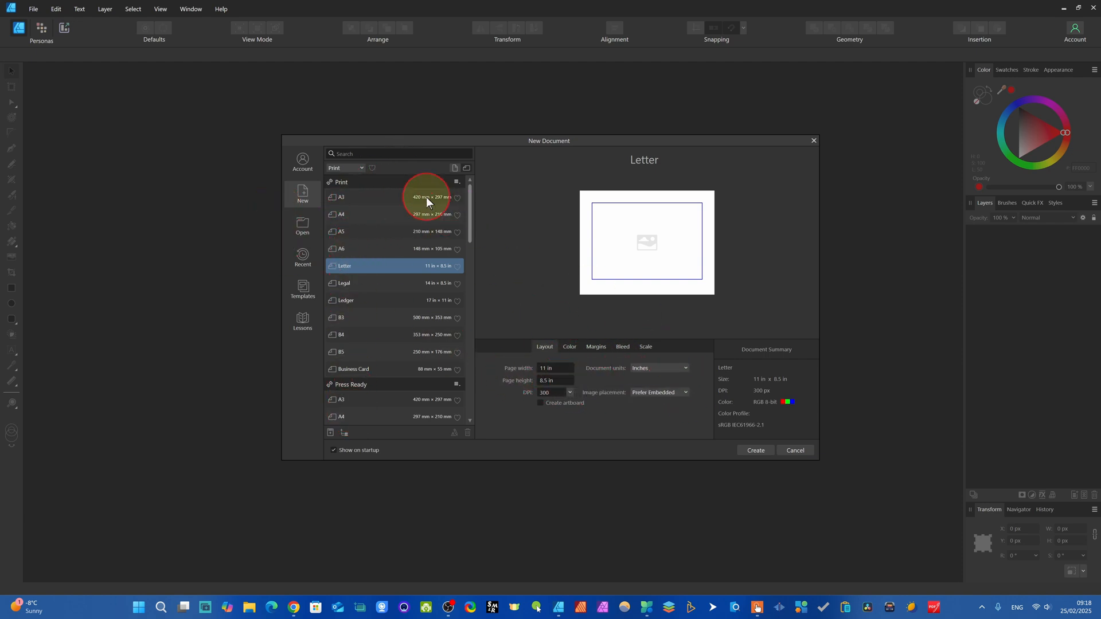
Create a new document from the 11 × 8.5 in Letter preset and check for program updates.
click(754, 449)
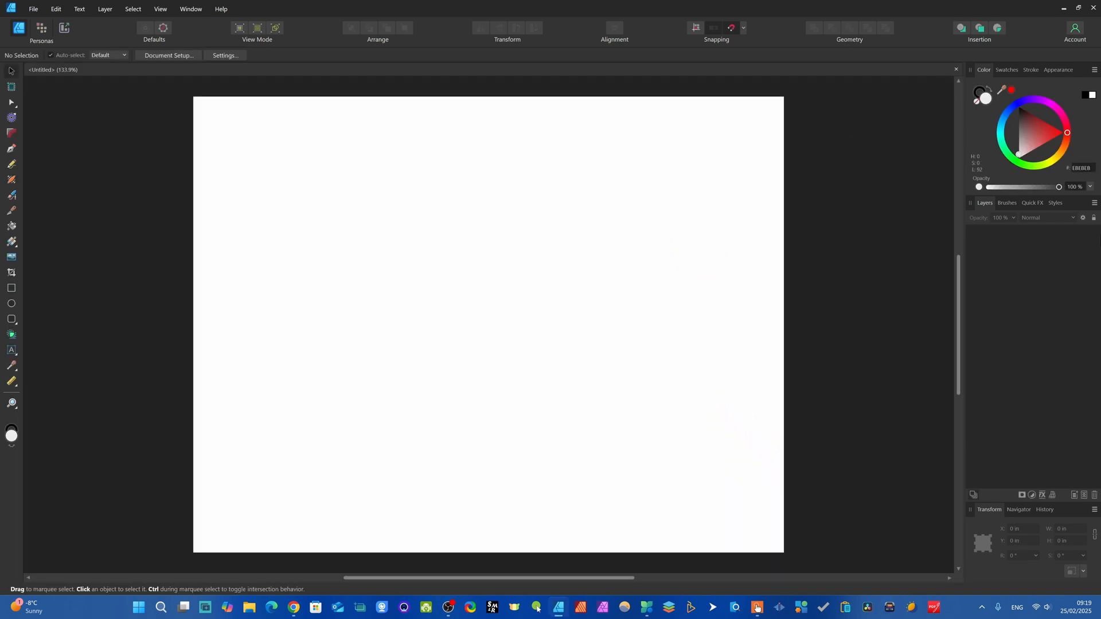
click(220, 9)
click(242, 112)
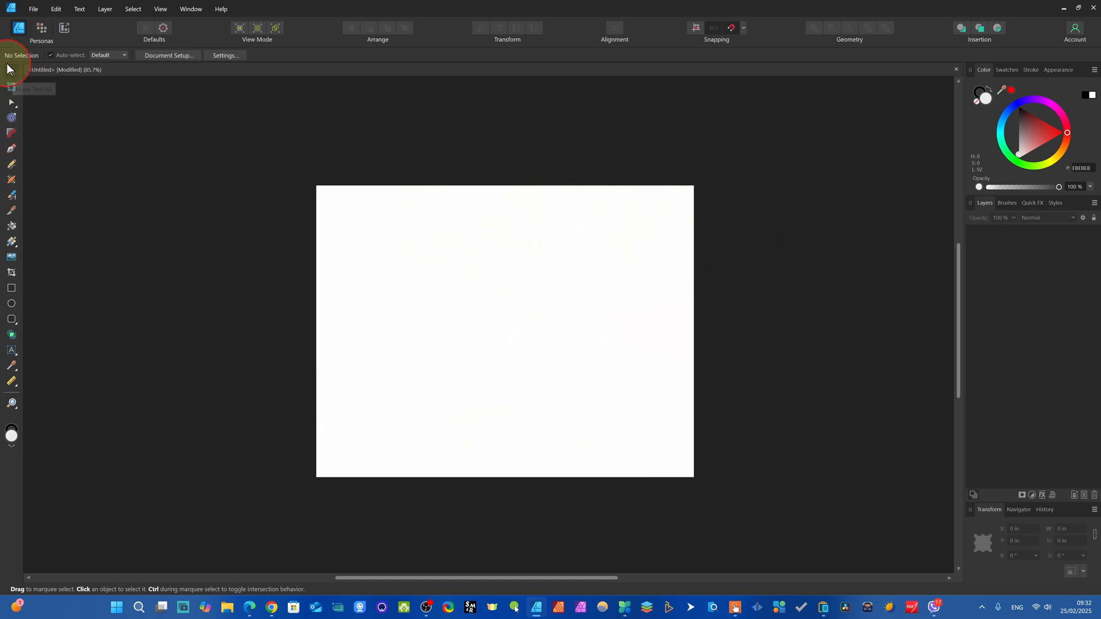
Draw a wavy freehand line across the page with the Pencil tool, trying its smoothness at 34% and 100%.
click(11, 167)
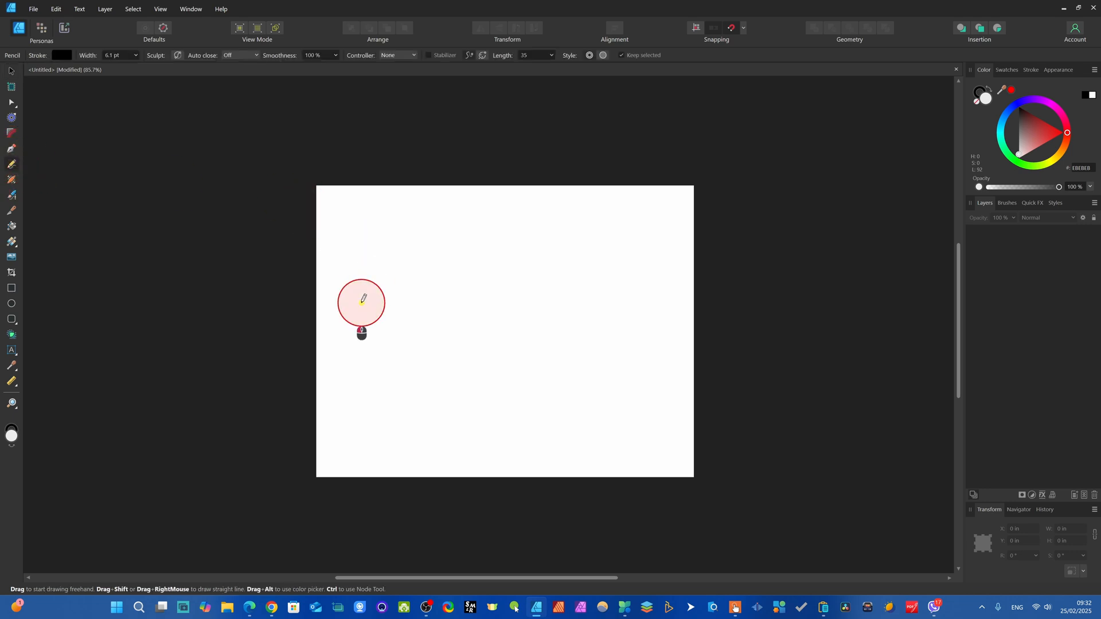
mouse_move(361, 301)
mouse_down()
mouse_move(370, 339)
mouse_move(415, 342)
mouse_move(457, 291)
mouse_move(507, 358)
mouse_move(553, 345)
mouse_move(590, 300)
mouse_move(659, 338)
mouse_move(672, 312)
mouse_up()
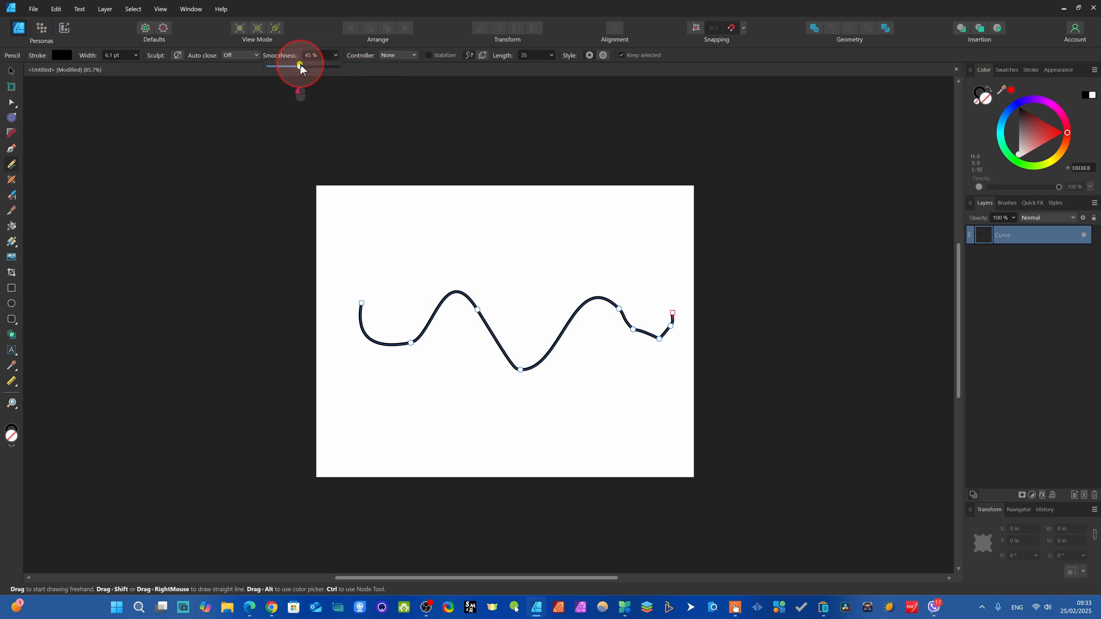
drag(294, 65, 291, 66)
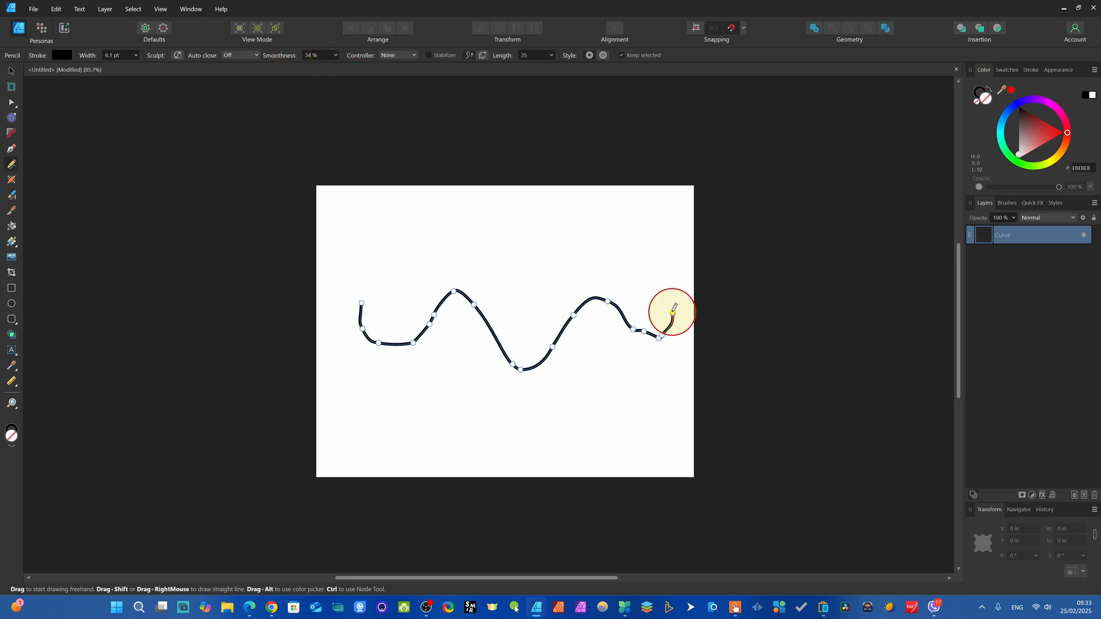
click(335, 56)
drag(335, 66, 383, 72)
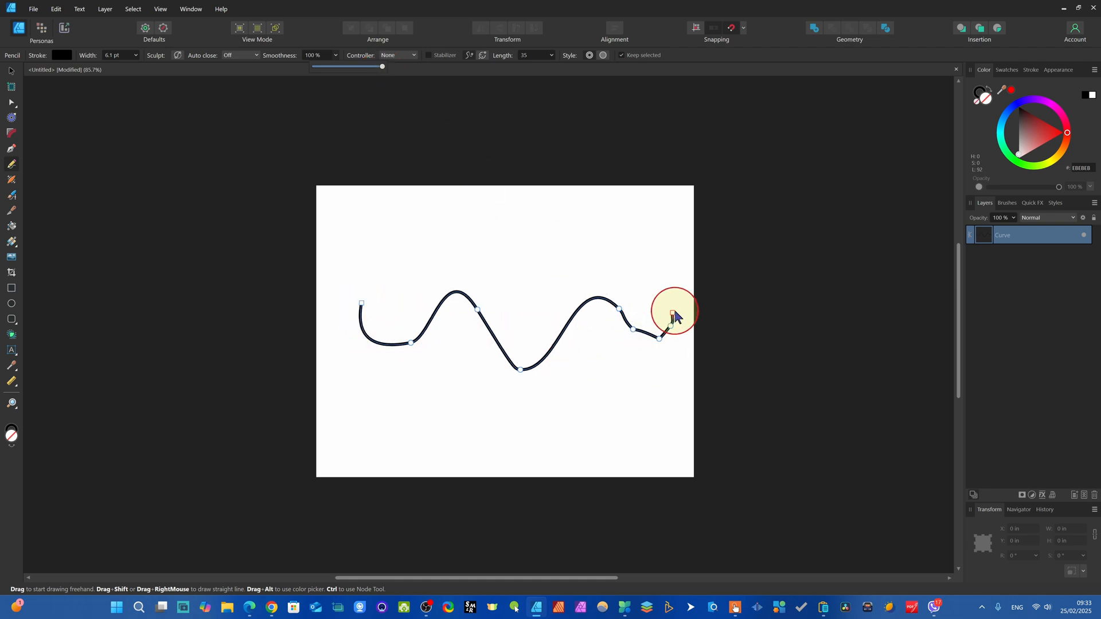
Undo the smoothness changes and the wavy pencil line, and return to the Move tool.
key(ctrl+z)
key(ctrl+z)
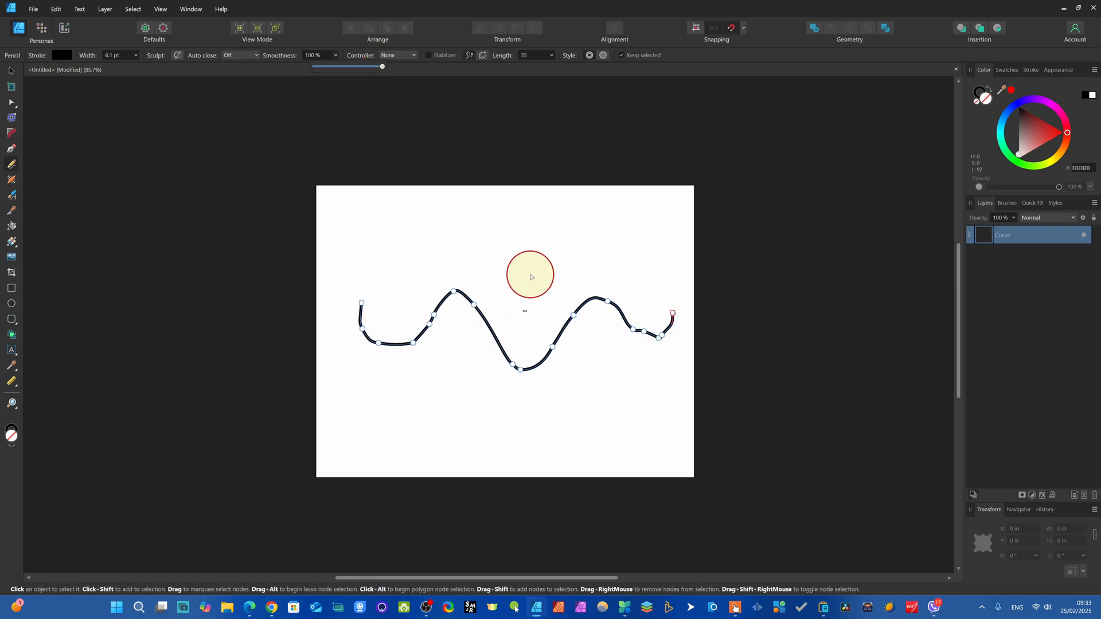
click(12, 71)
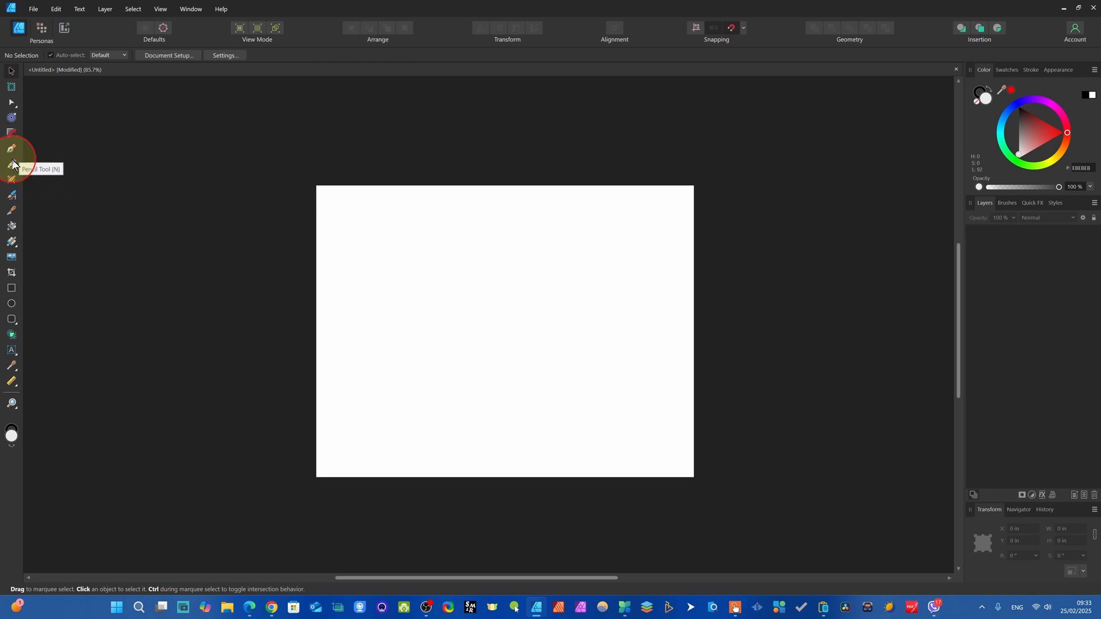
Draw another wavy pencil line across the page and set its smoothness to 100%.
key(n)
mouse_move(341, 304)
mouse_down()
mouse_move(367, 357)
mouse_move(438, 295)
mouse_move(483, 361)
mouse_move(529, 387)
mouse_move(576, 316)
mouse_move(607, 356)
mouse_move(649, 307)
mouse_up()
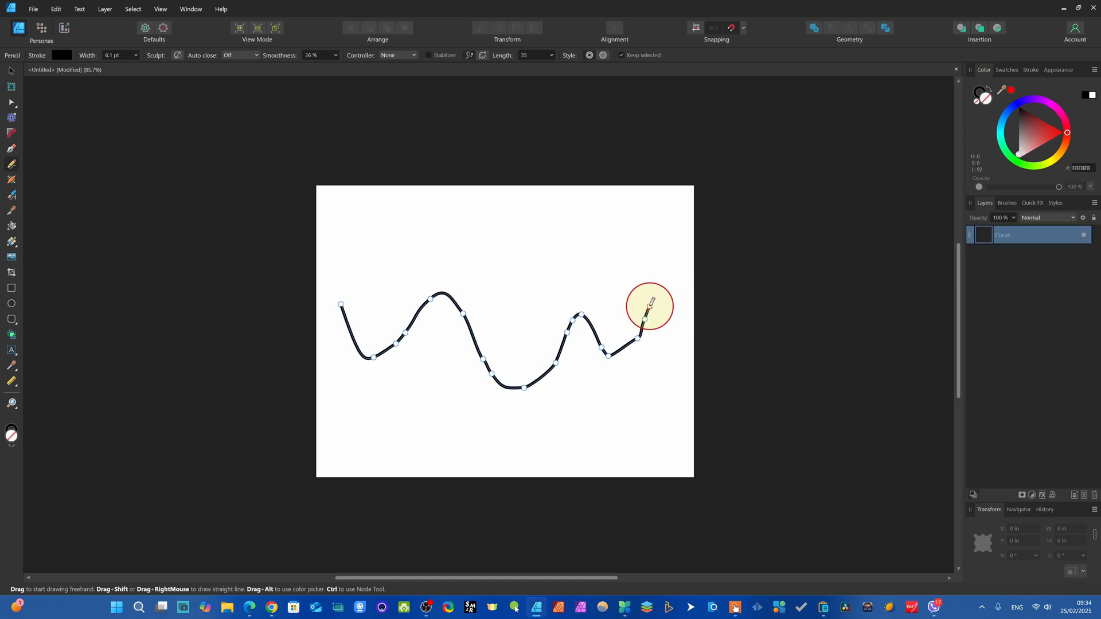
click(649, 307)
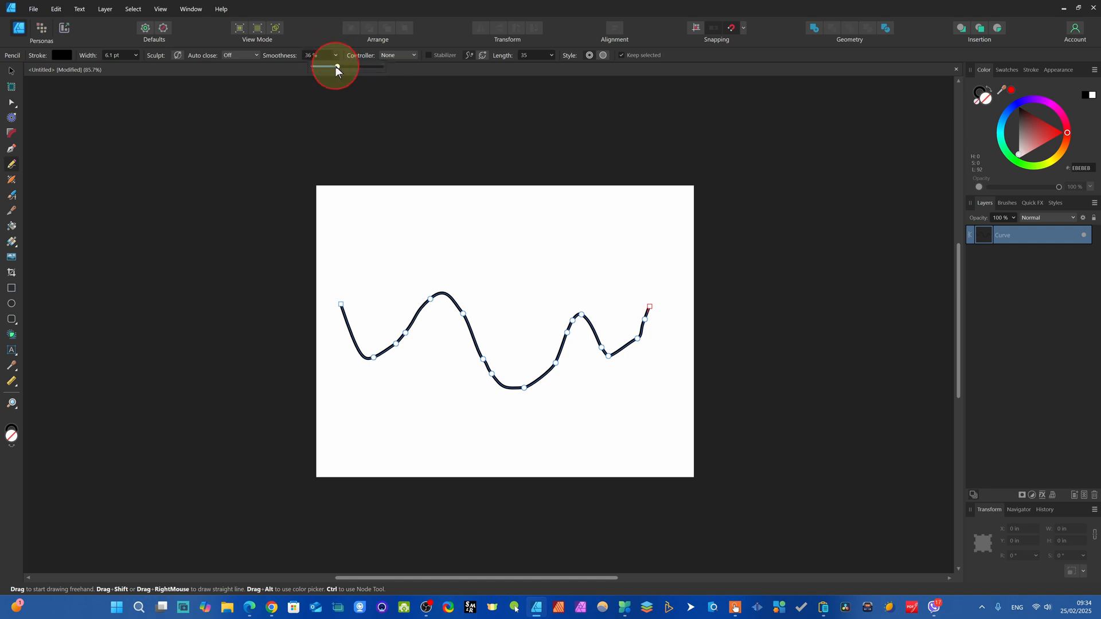
drag(337, 66, 396, 80)
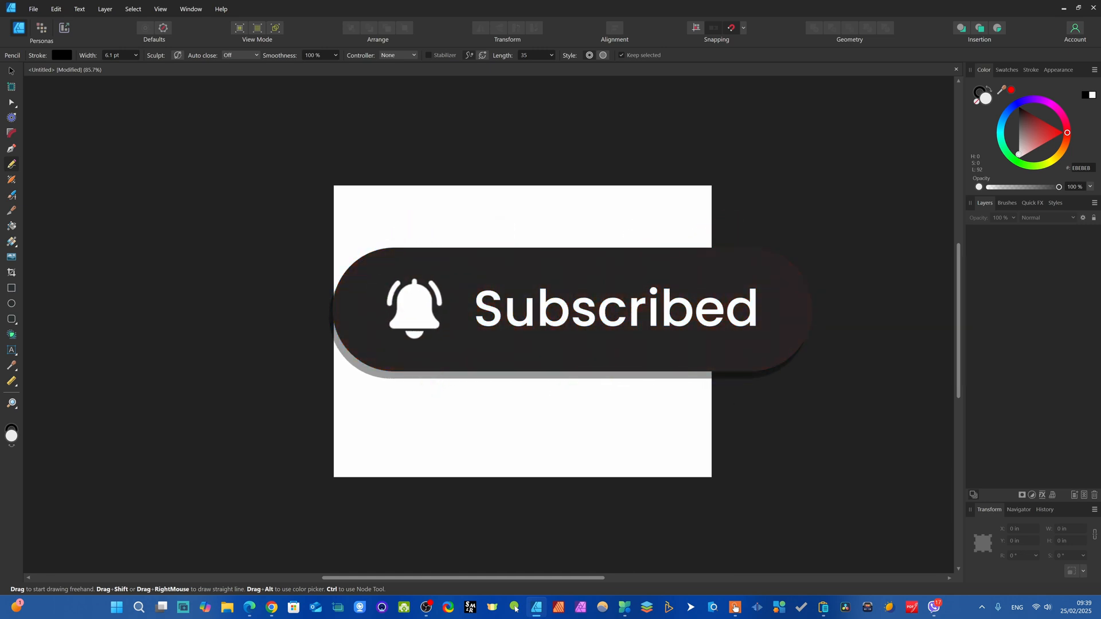
click(532, 325)
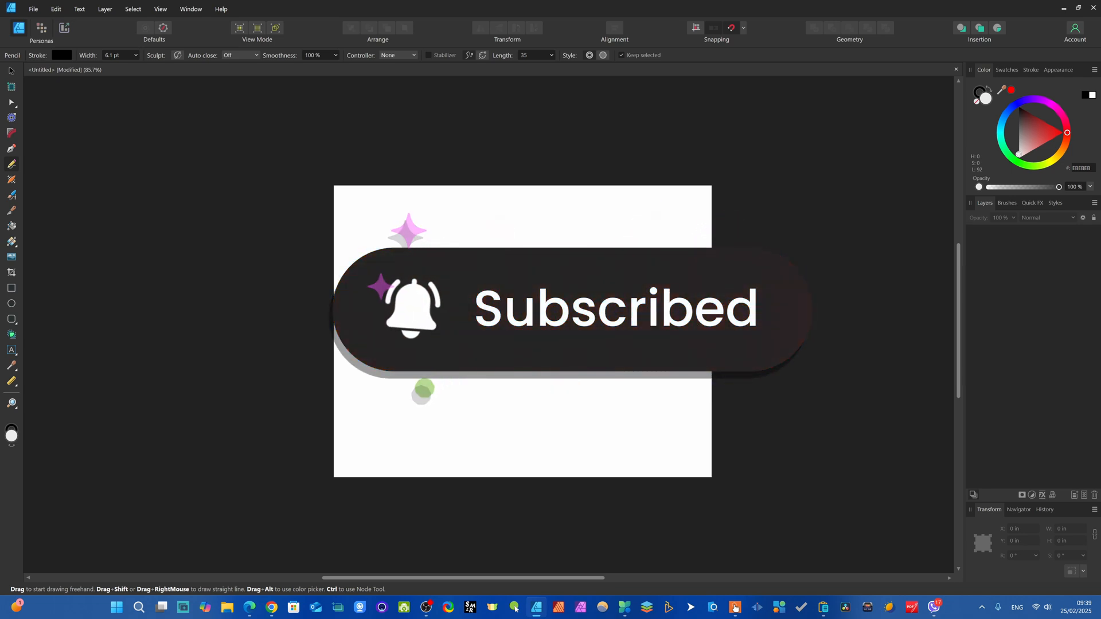
click(525, 325)
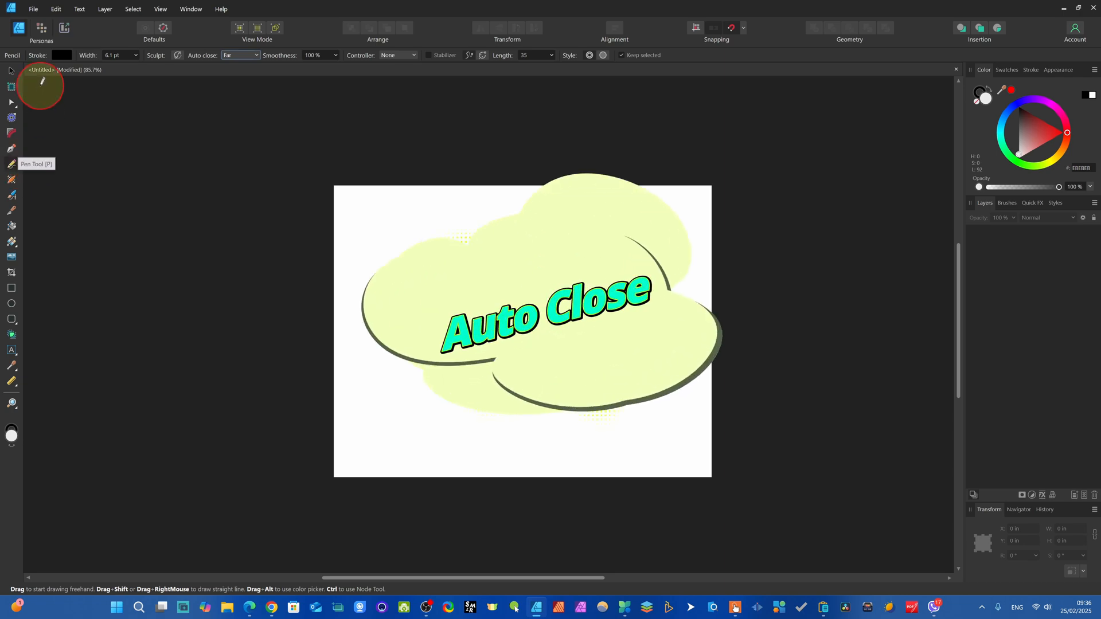
Test the Far auto-close mode by drawing a large freehand oval with the Pencil tool, and undo the oval.
click(10, 74)
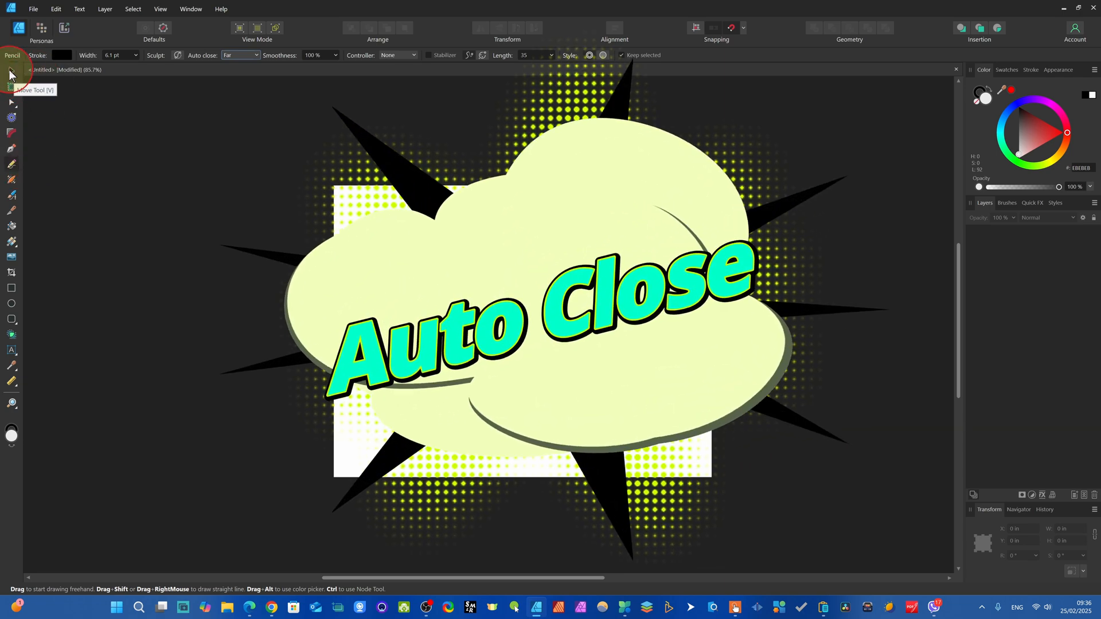
click(10, 166)
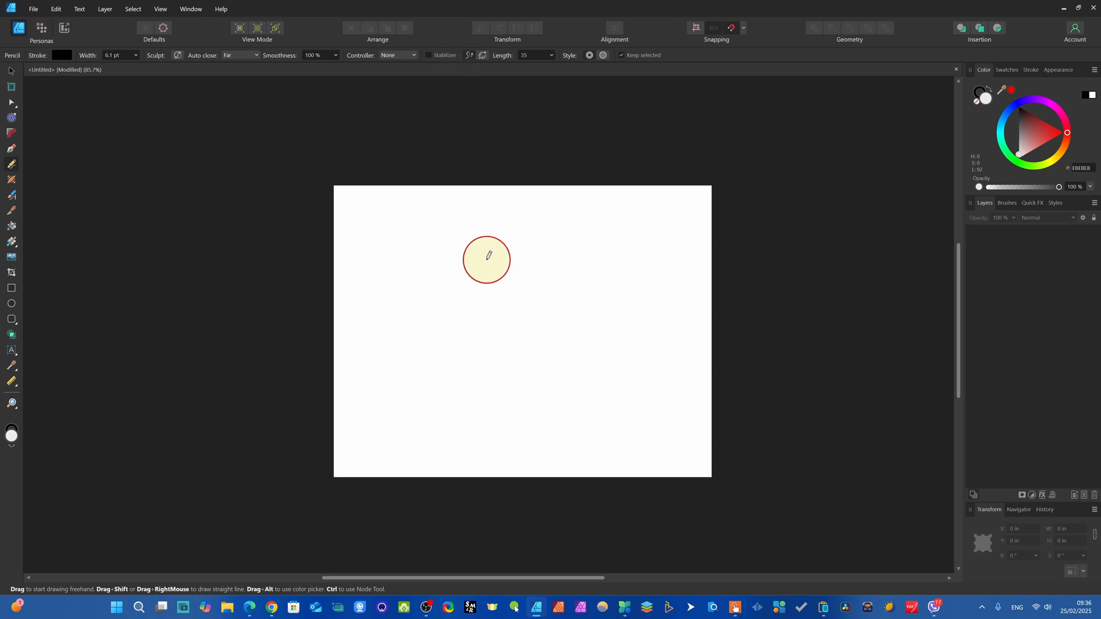
mouse_move(506, 248)
mouse_down()
mouse_move(423, 326)
mouse_move(440, 403)
mouse_move(530, 390)
mouse_move(559, 335)
mouse_move(506, 246)
mouse_up()
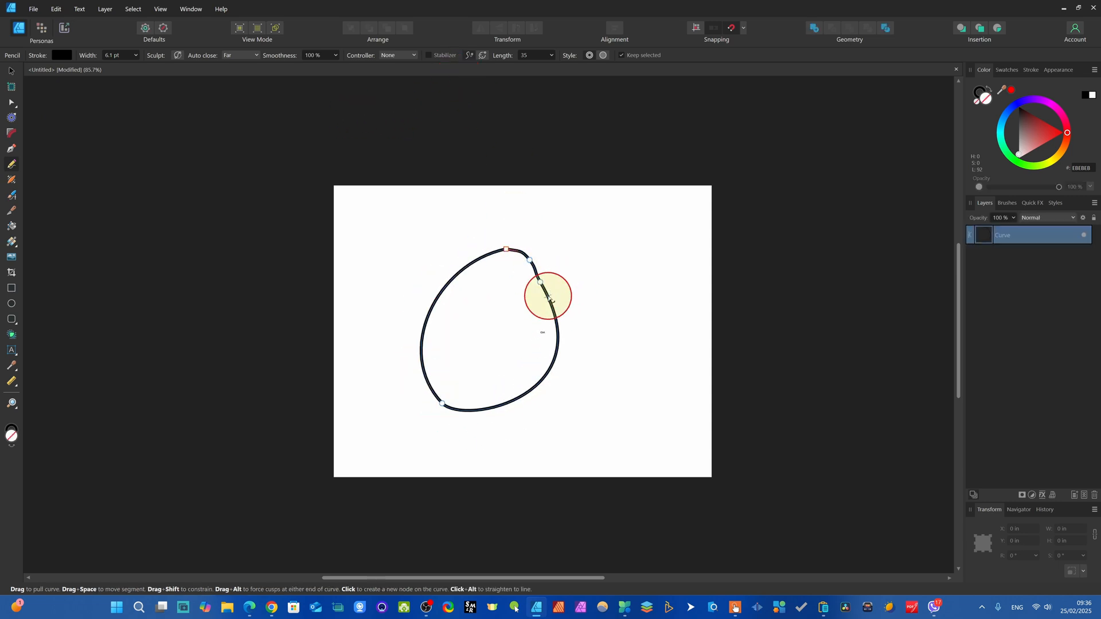
key(ctrl+z)
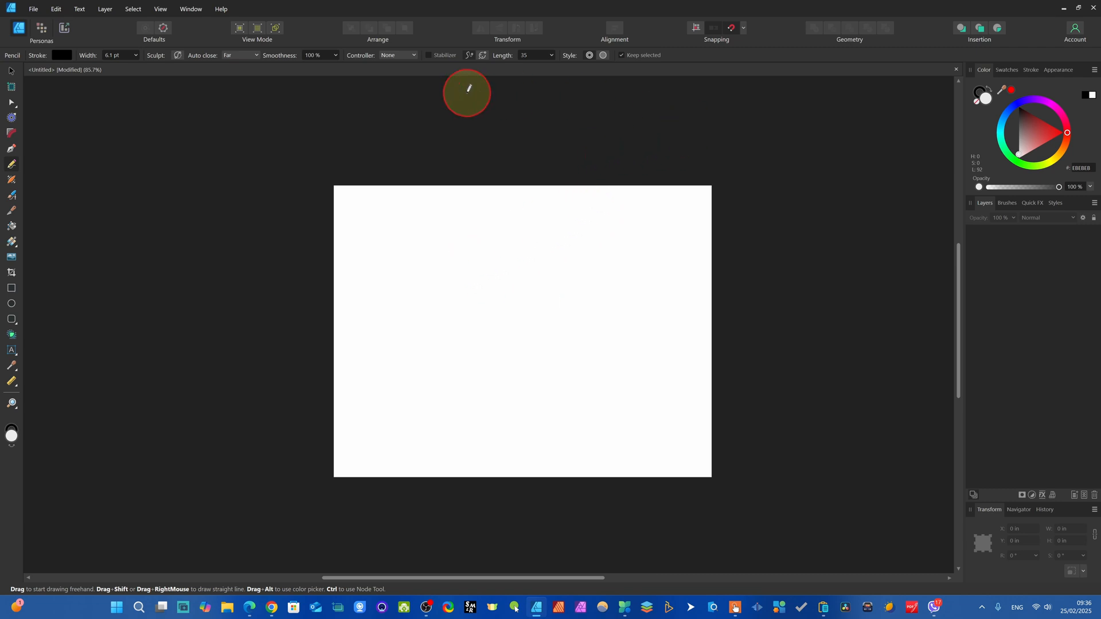
Set the pencil's auto close to Off, test it with a freehand loop, and undo the loop.
click(255, 55)
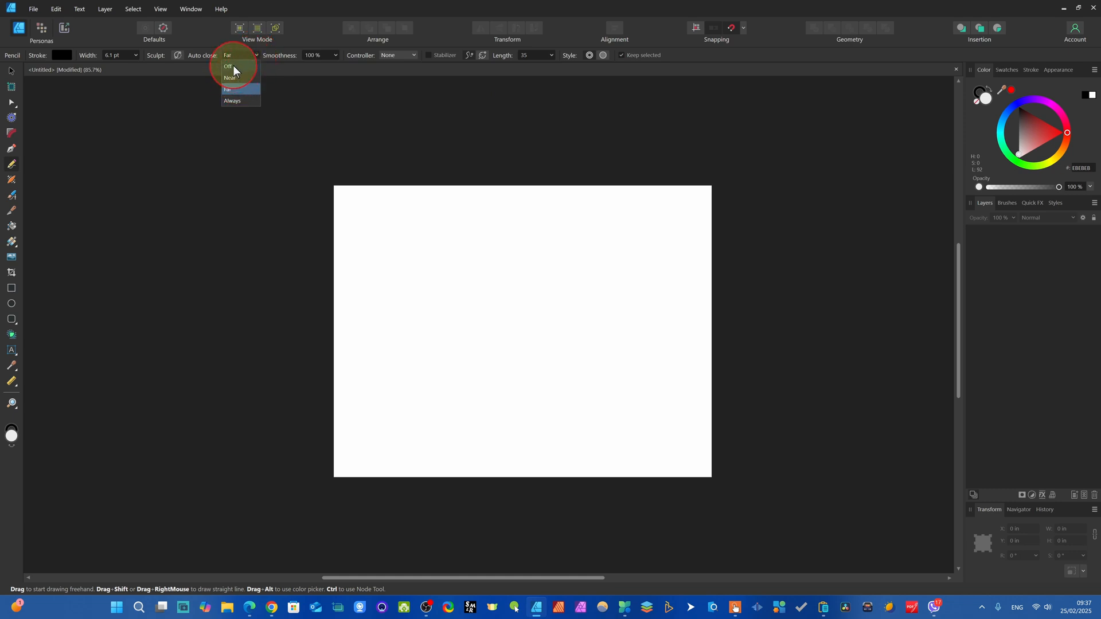
click(233, 66)
mouse_move(527, 271)
mouse_down()
mouse_move(474, 298)
mouse_move(470, 363)
mouse_move(521, 393)
mouse_move(572, 348)
mouse_move(528, 271)
mouse_up()
key(ctrl+z)
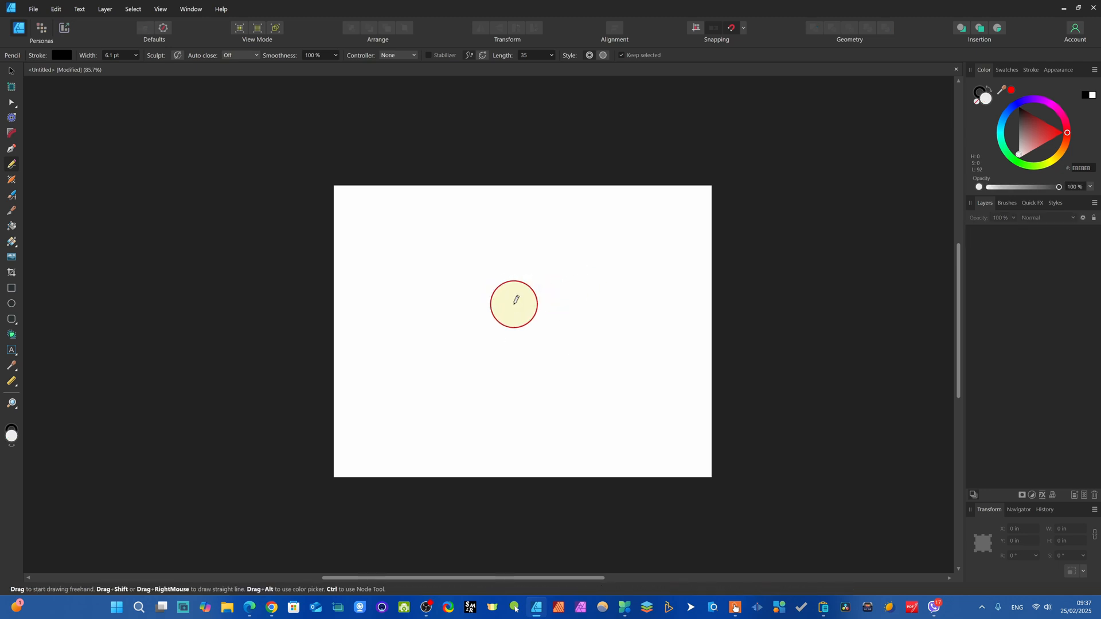
Set the pencil's auto close to Near, test it with a freehand loop near the page centre, and undo the loop.
click(255, 55)
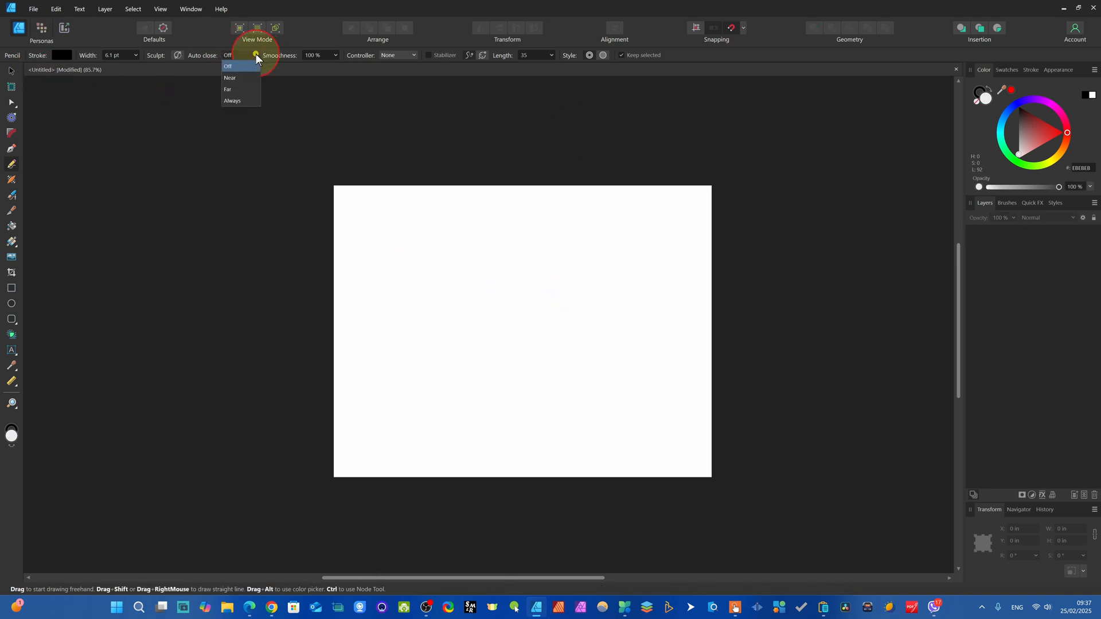
click(234, 77)
mouse_move(498, 266)
mouse_down()
mouse_move(435, 299)
mouse_move(449, 376)
mouse_move(497, 399)
mouse_move(529, 387)
mouse_move(559, 343)
mouse_move(546, 303)
mouse_move(505, 271)
mouse_up()
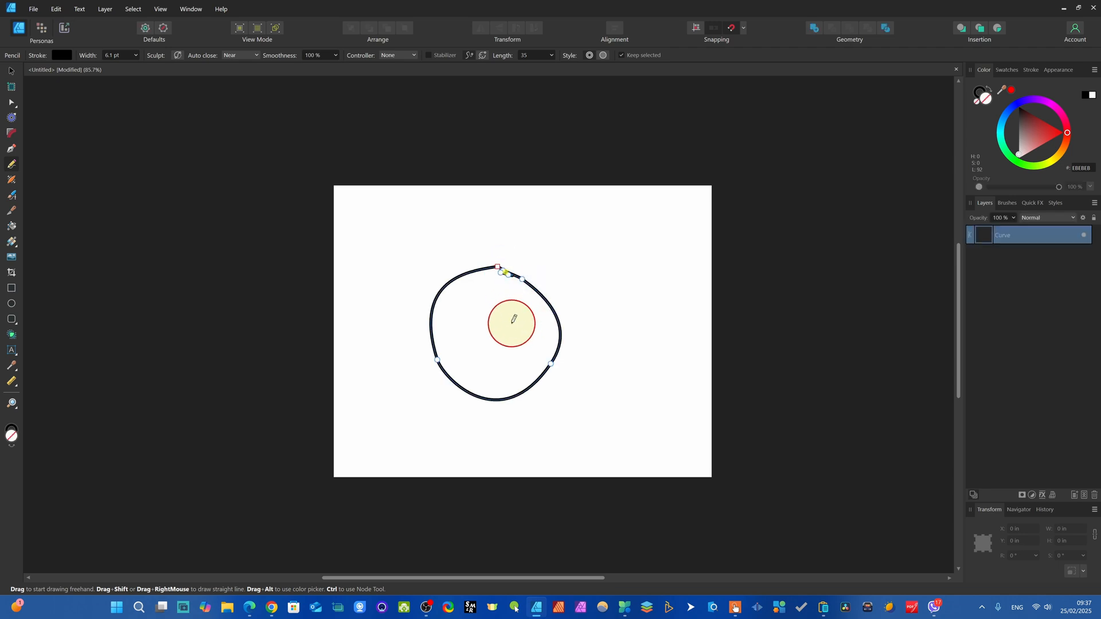
key(ctrl)
key(ctrl+z)
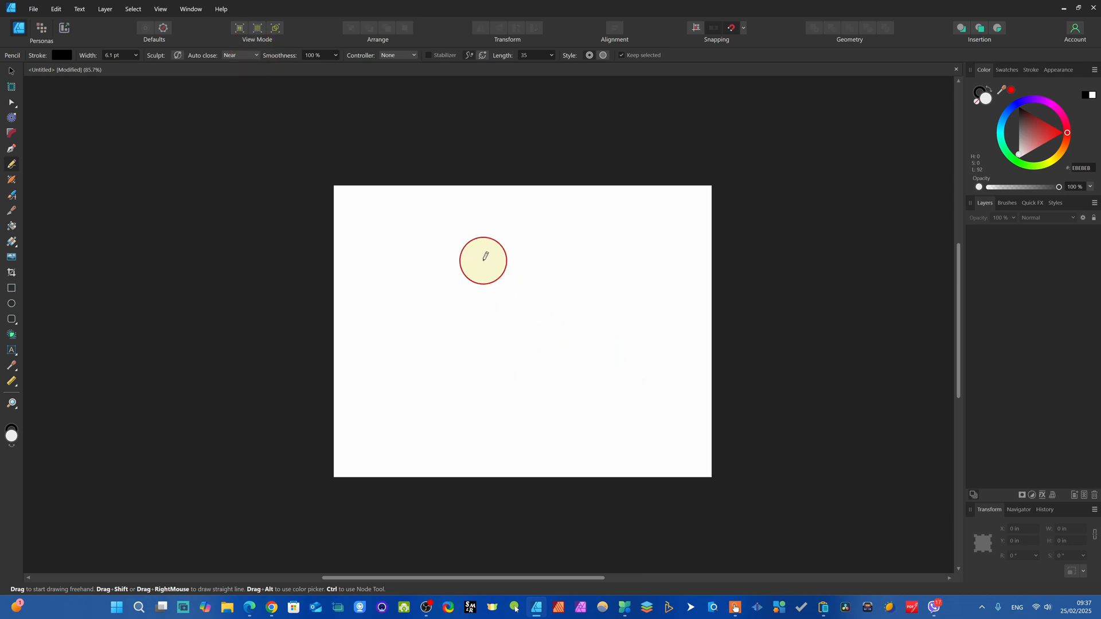
Draw two more freehand loops whose ends nearly meet to test Near auto close, undoing each one.
mouse_move(483, 258)
mouse_down()
mouse_move(448, 283)
mouse_move(450, 339)
mouse_move(478, 385)
mouse_move(529, 393)
mouse_move(579, 347)
mouse_move(573, 298)
mouse_move(495, 258)
mouse_up()
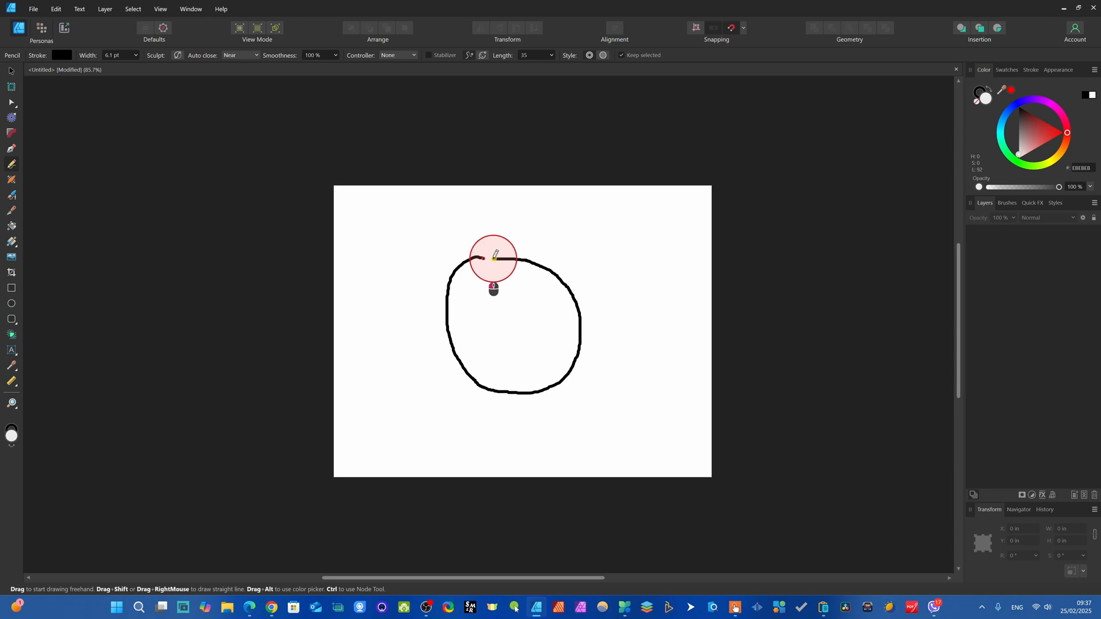
drag(493, 258, 491, 256)
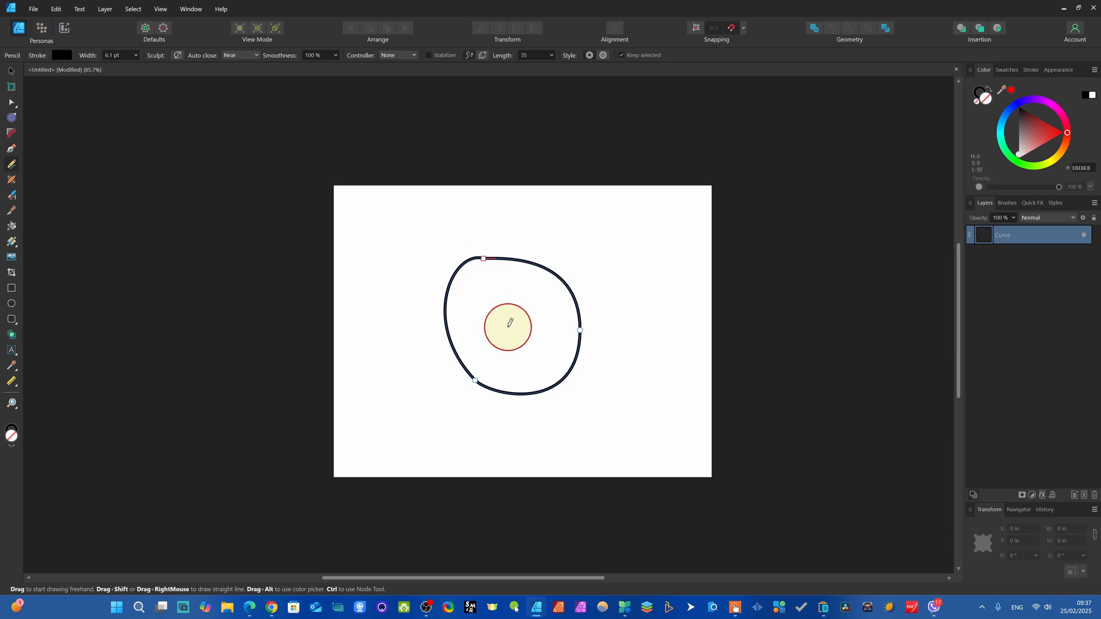
key(ctrl+z)
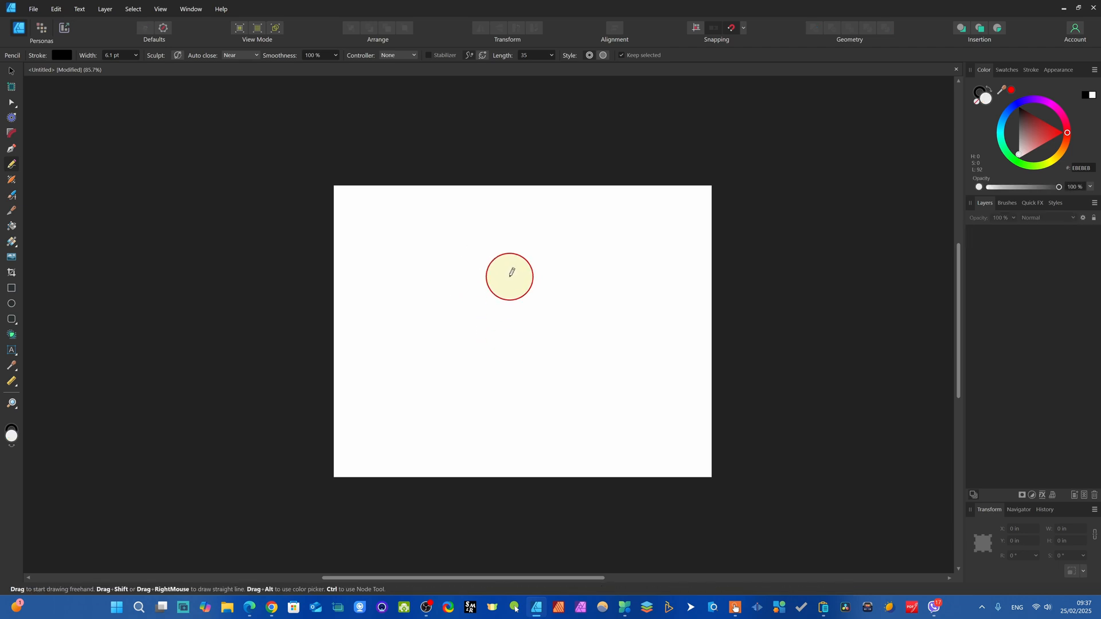
mouse_move(509, 277)
mouse_down()
mouse_move(436, 383)
mouse_move(558, 362)
mouse_move(541, 293)
mouse_move(517, 275)
mouse_up()
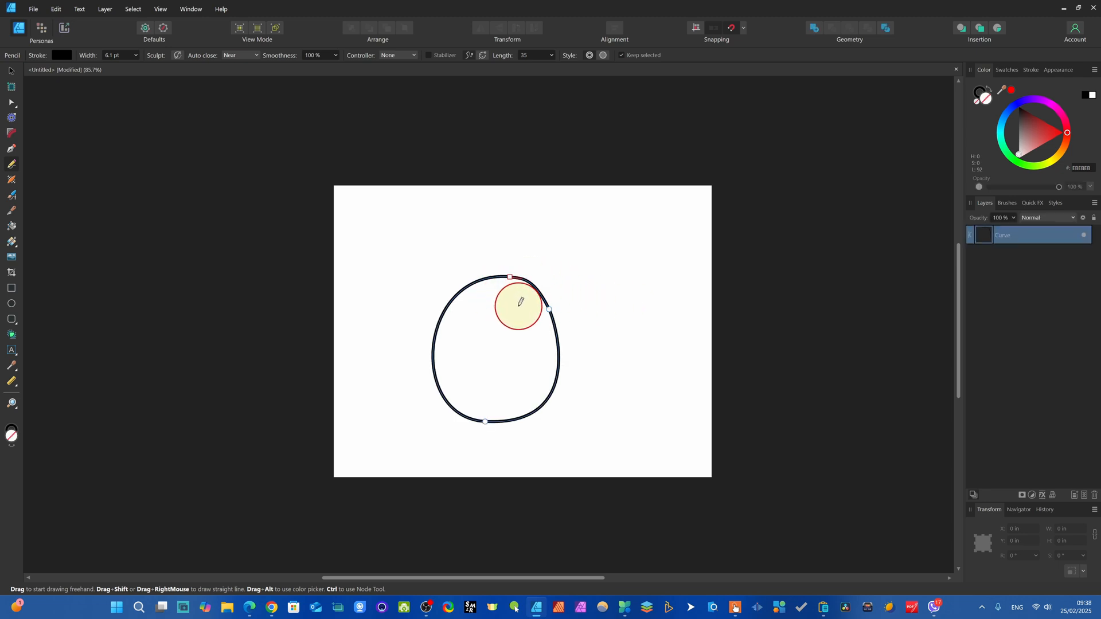
key(ctrl+z)
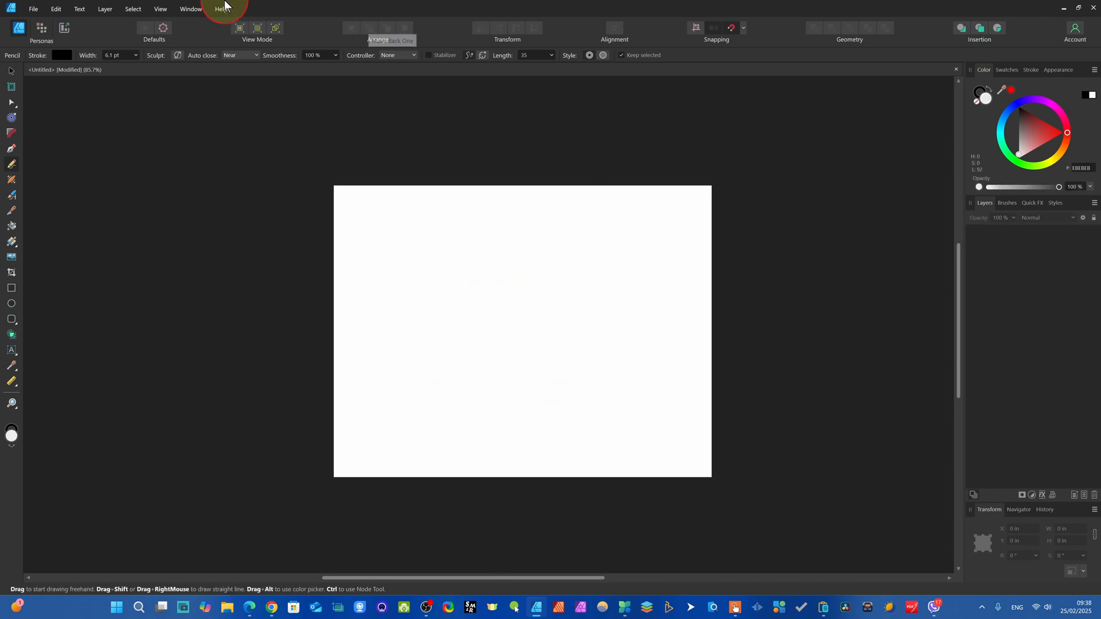
Set the pencil's auto close to Far and draw a large freehand loop around the page centre, ending a short distance from its start.
click(253, 55)
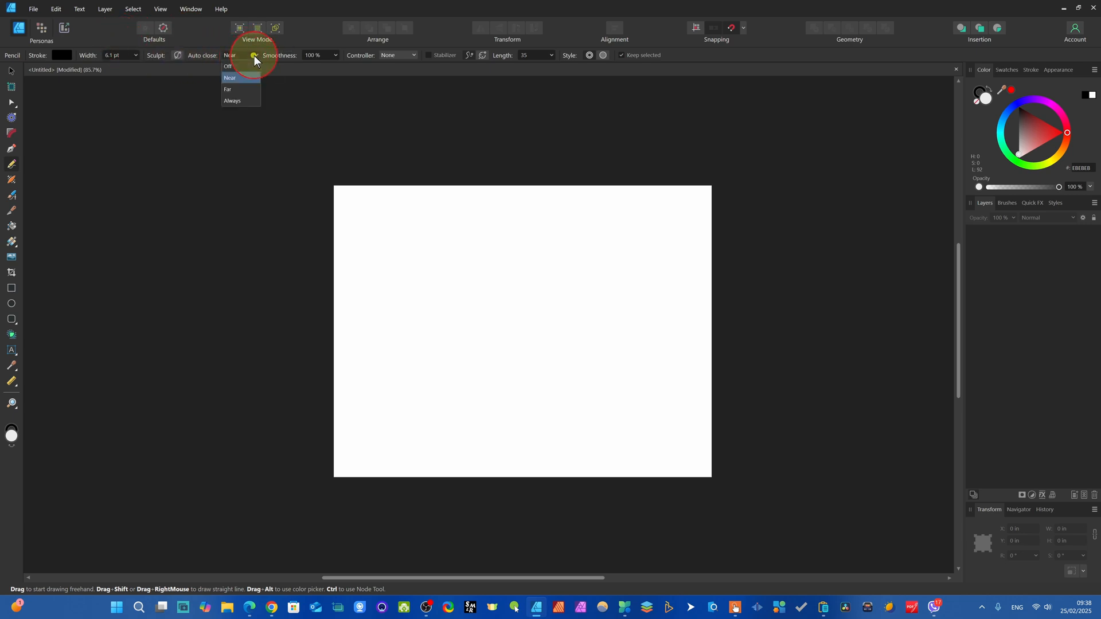
click(232, 90)
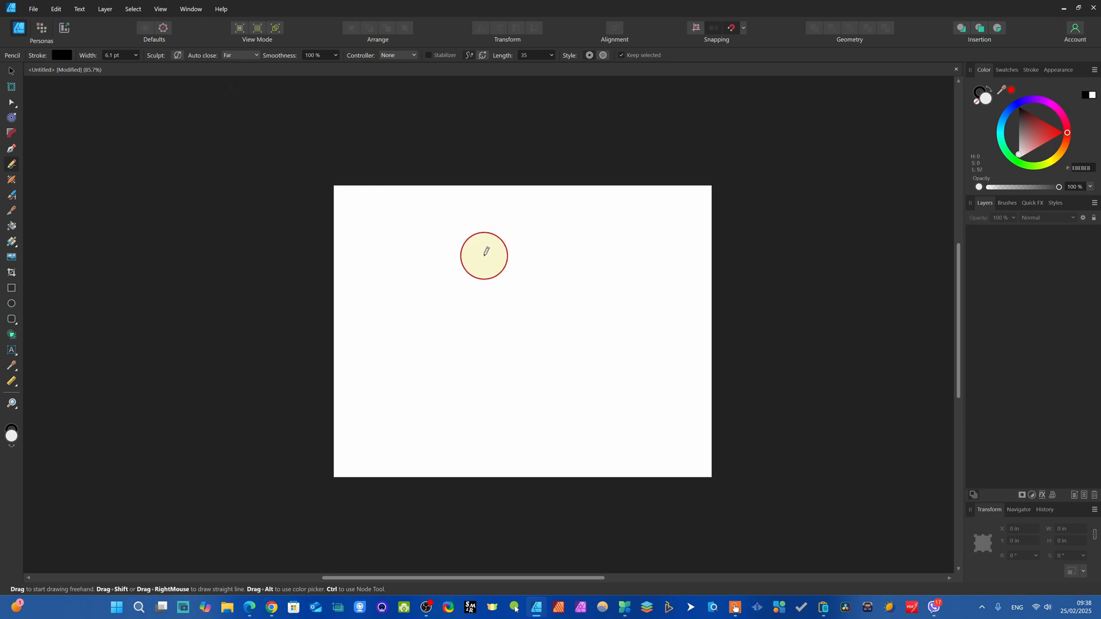
mouse_move(484, 257)
mouse_down()
mouse_move(434, 296)
mouse_move(432, 400)
mouse_move(489, 446)
mouse_move(579, 409)
mouse_move(590, 349)
mouse_move(564, 289)
mouse_move(508, 257)
mouse_up()
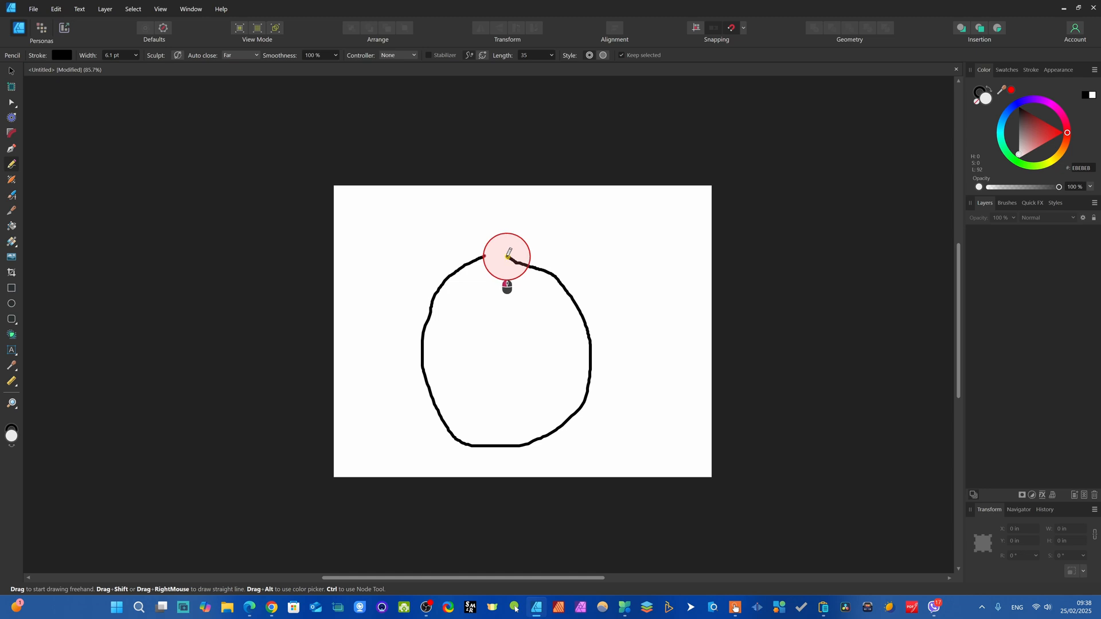
drag(507, 257, 505, 257)
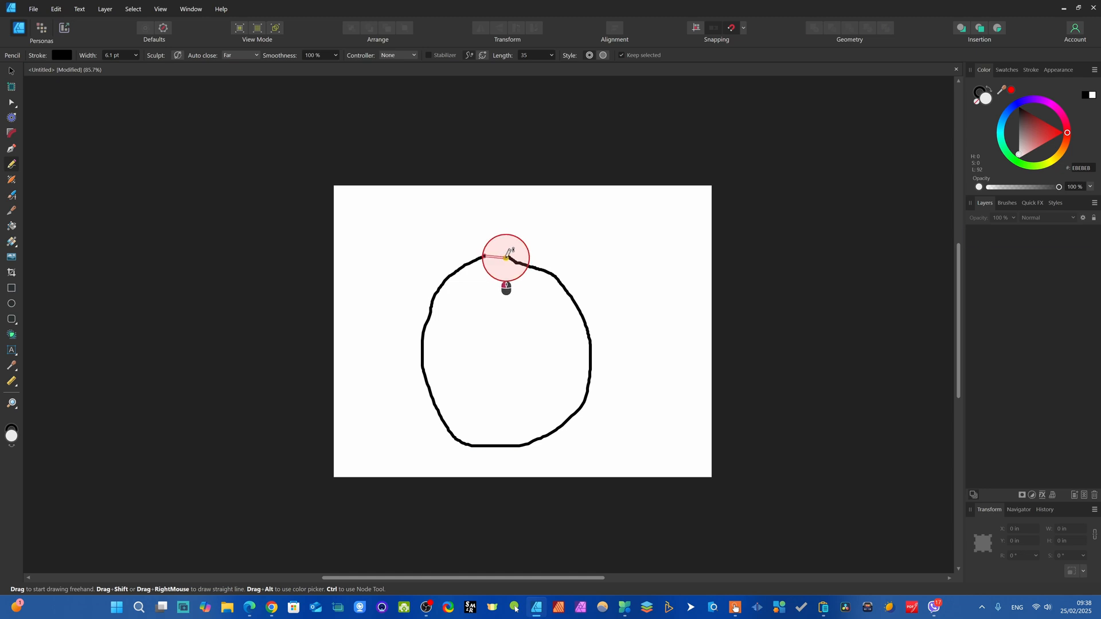
drag(506, 258, 506, 258)
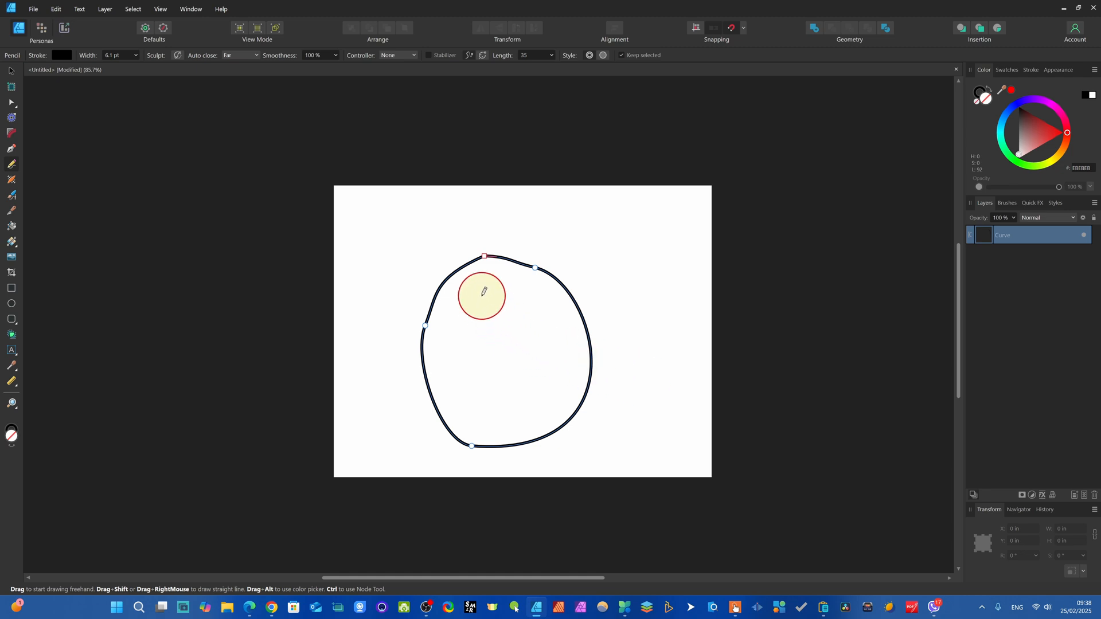
Draw a smaller loop inside the first and a separate larger loop to test Far auto close, undoing every loop.
mouse_move(478, 293)
mouse_down()
mouse_move(457, 355)
mouse_move(473, 409)
mouse_move(504, 427)
mouse_move(563, 389)
mouse_move(571, 356)
mouse_move(563, 319)
mouse_move(540, 294)
mouse_move(497, 287)
mouse_move(535, 291)
mouse_move(487, 288)
mouse_up()
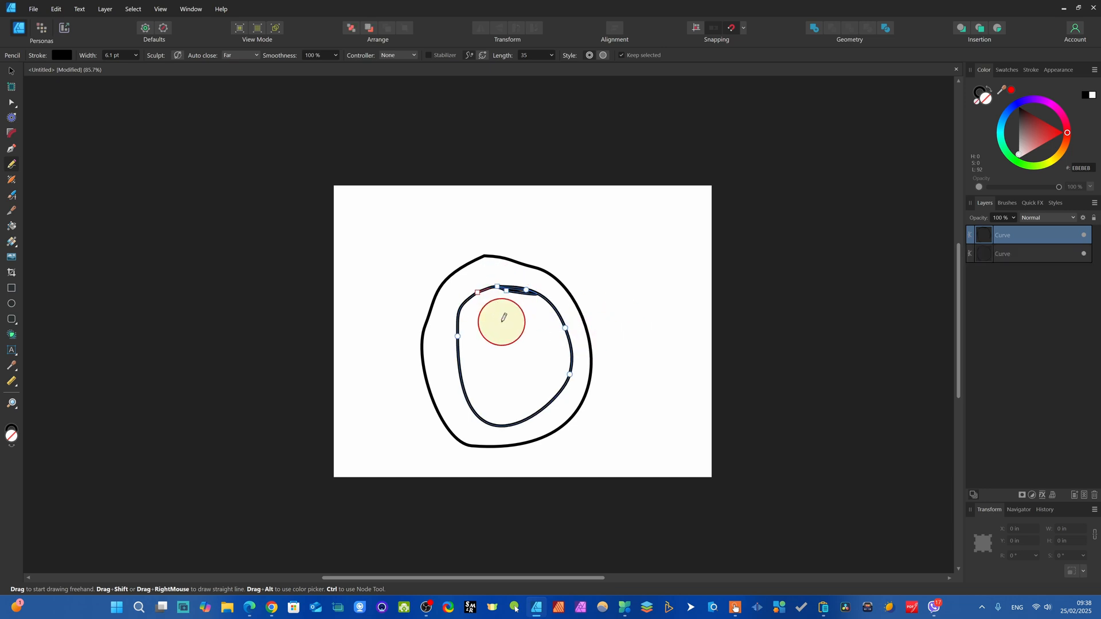
key(ctrl)
key(ctrl+z)
key(ctrl+z)
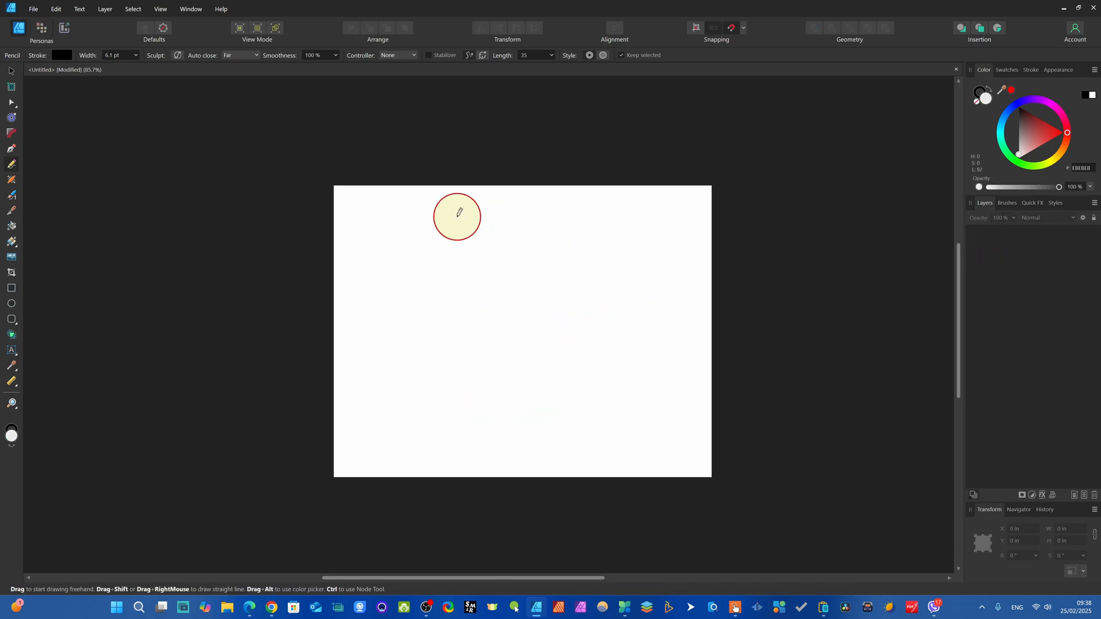
mouse_move(459, 239)
mouse_down()
mouse_move(600, 363)
mouse_move(502, 204)
mouse_move(467, 222)
mouse_up()
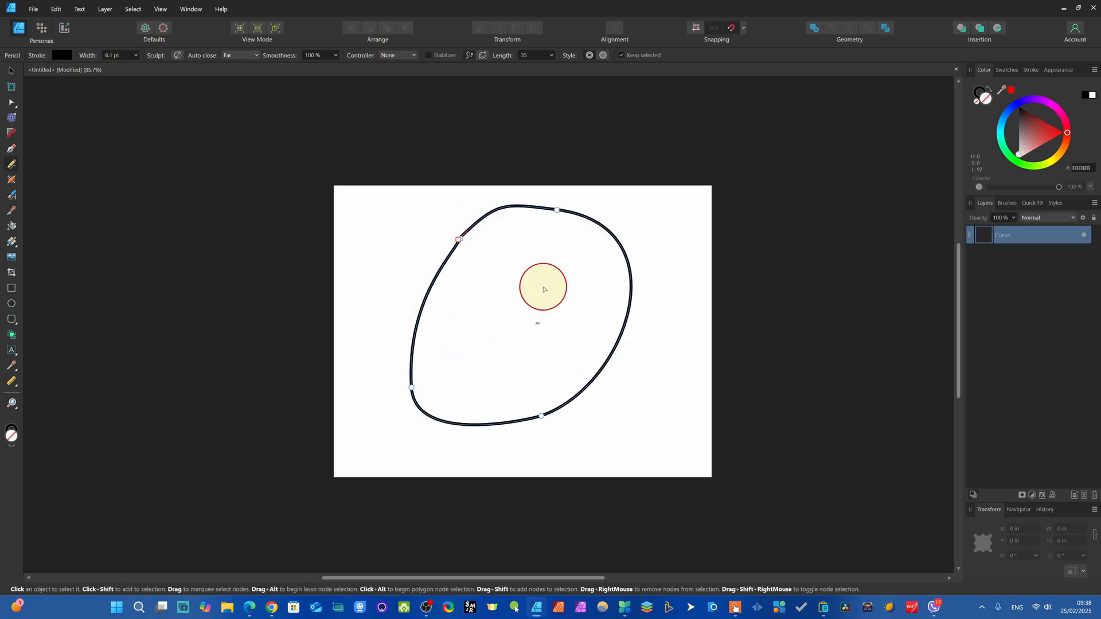
key(ctrl+z)
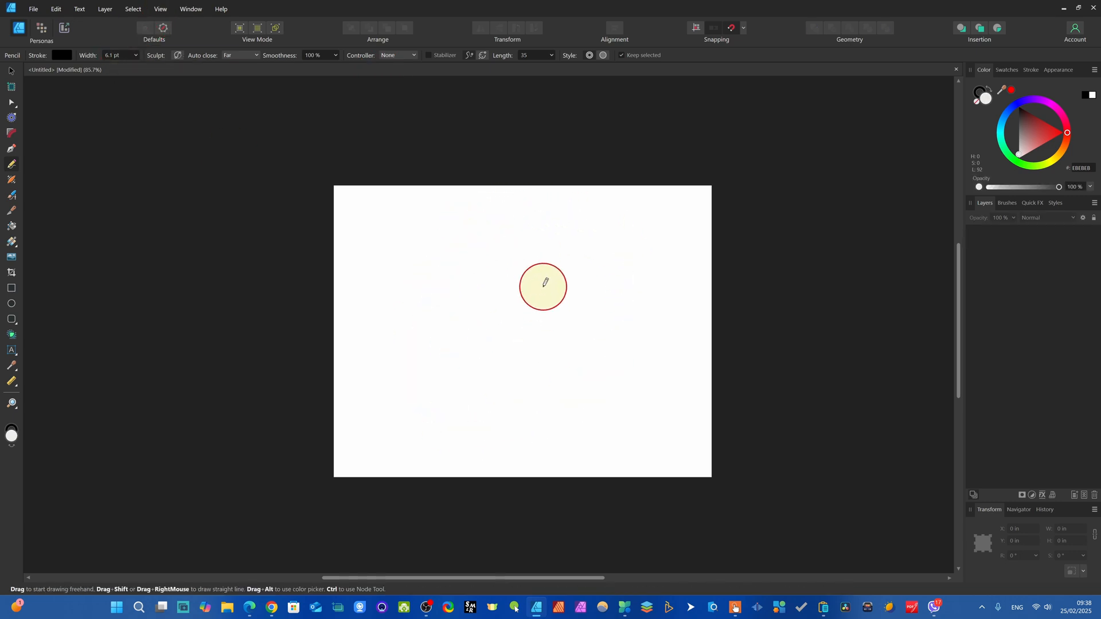
Set the pencil's auto close to Off, test it with a freehand loop around the page centre, and undo the loop.
click(250, 50)
click(228, 64)
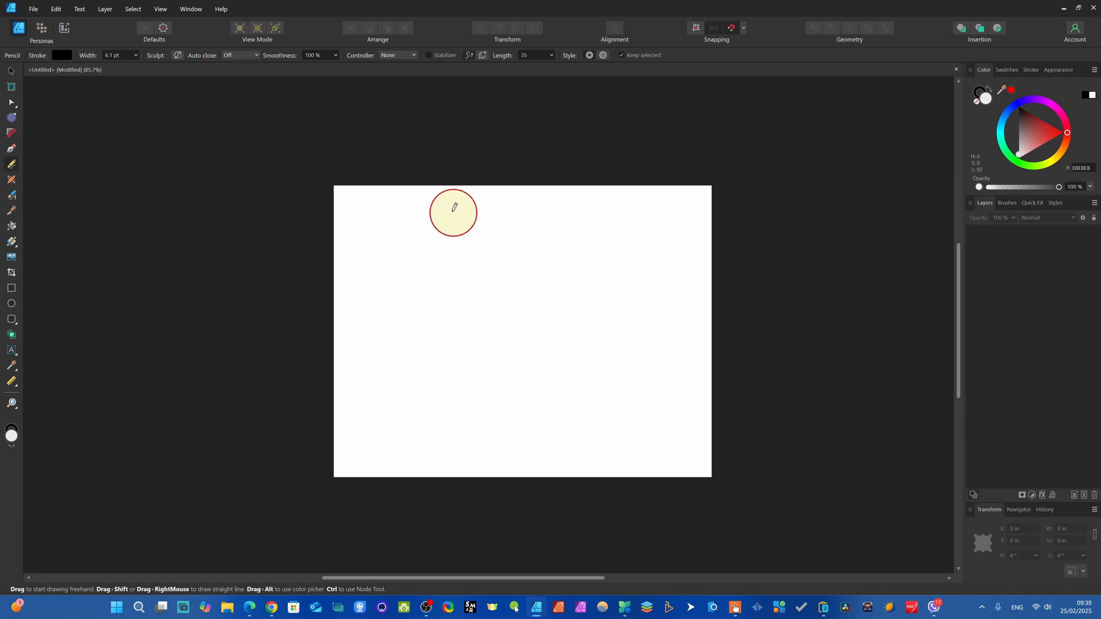
mouse_move(512, 261)
mouse_down()
mouse_move(439, 318)
mouse_move(531, 401)
mouse_move(580, 283)
mouse_move(531, 258)
mouse_move(510, 261)
mouse_up()
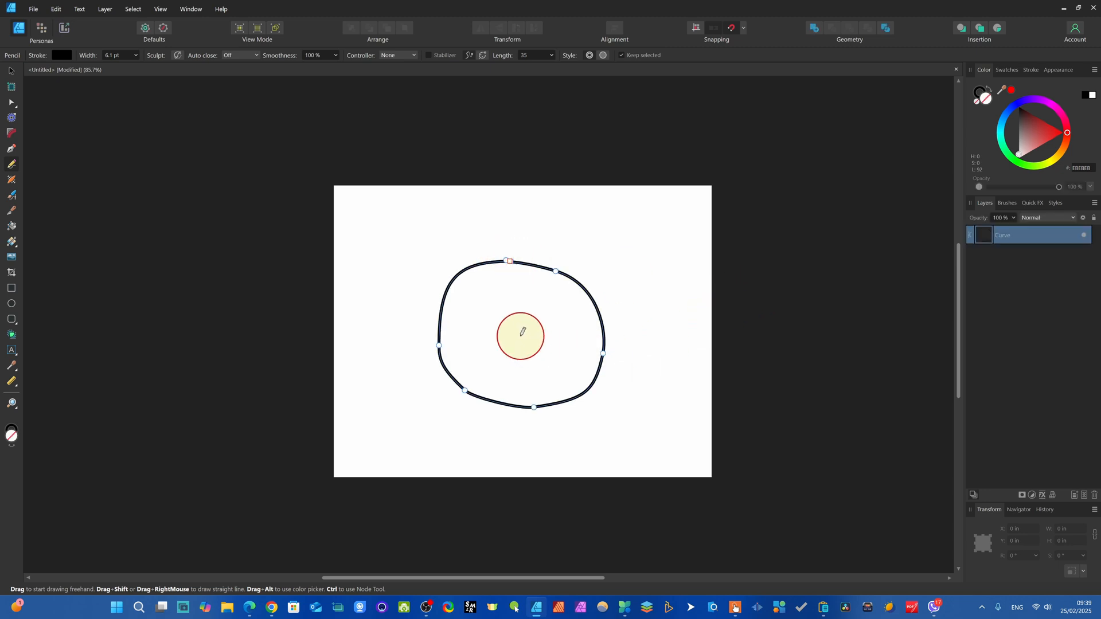
key(ctrl+z)
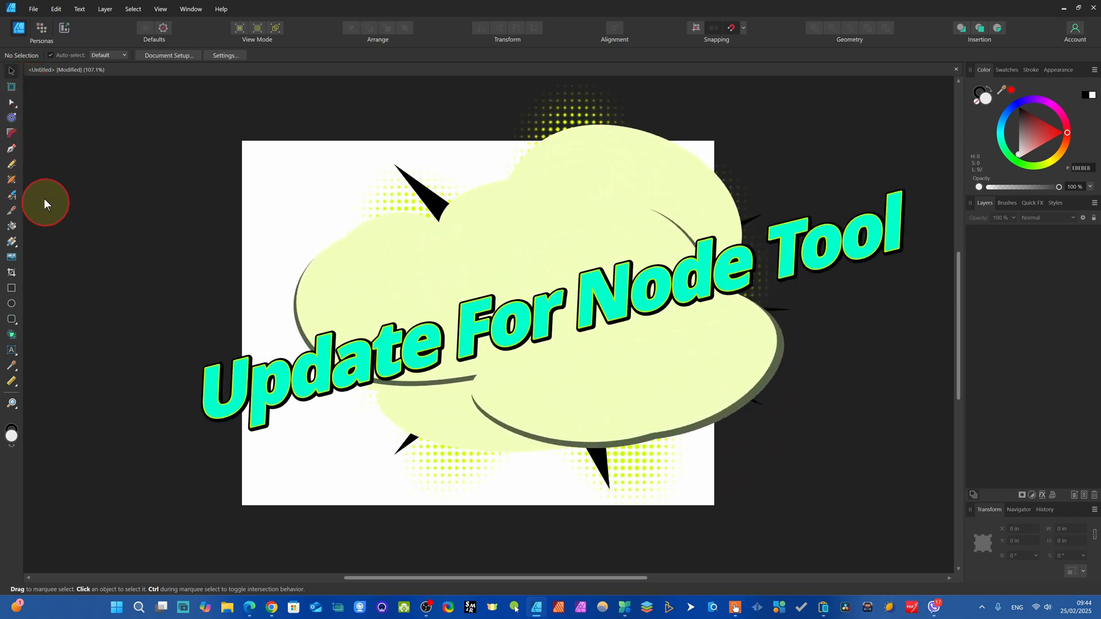
Draw a wavy freehand line across the page with the Pencil tool.
click(11, 165)
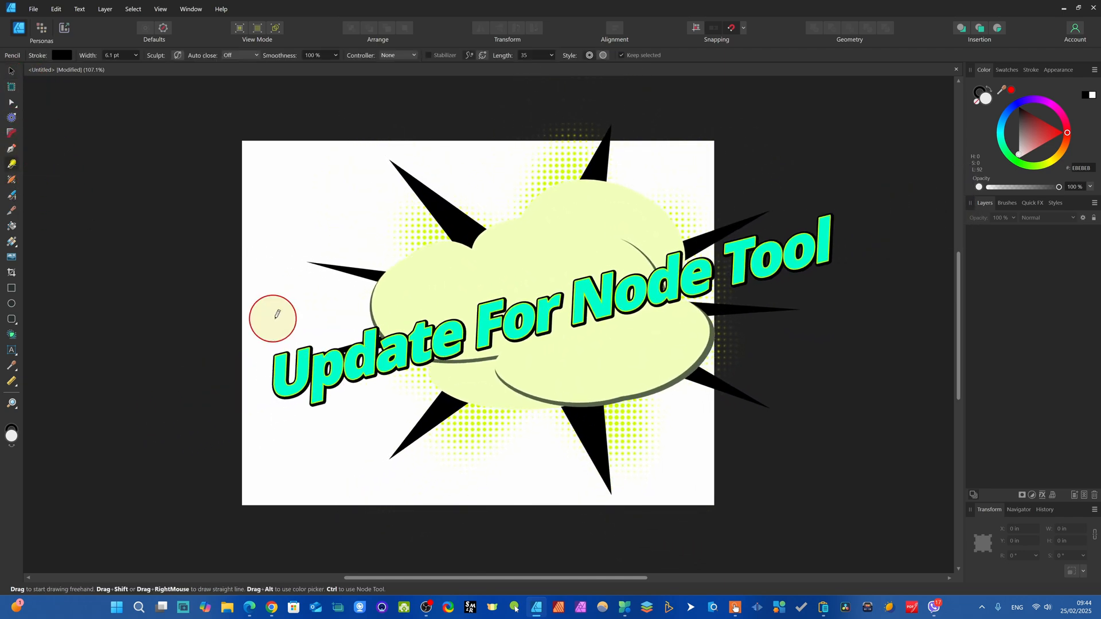
mouse_move(286, 311)
mouse_down()
mouse_move(319, 348)
mouse_move(504, 341)
mouse_move(645, 261)
mouse_up()
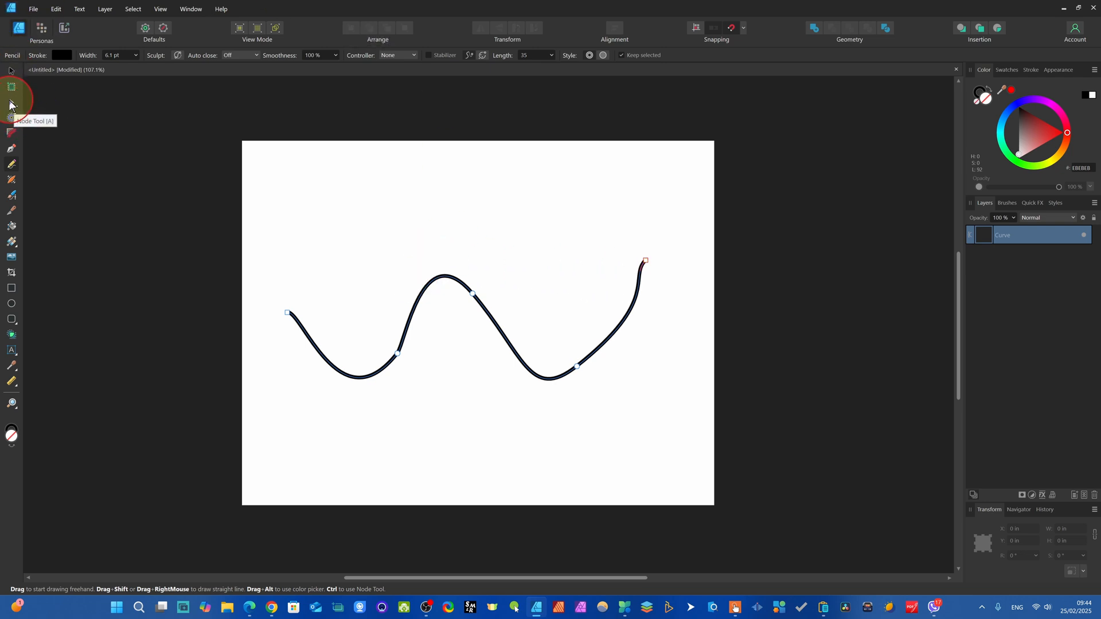
Add a node near the wavy line's crest with the Node tool and force it into a sharp point.
click(12, 105)
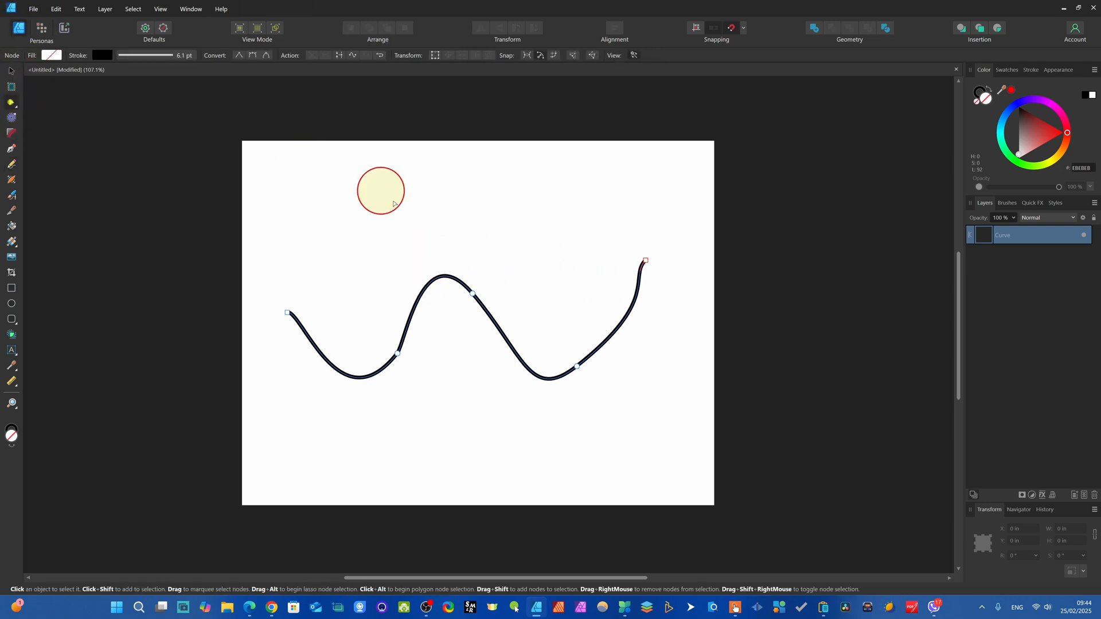
click(434, 280)
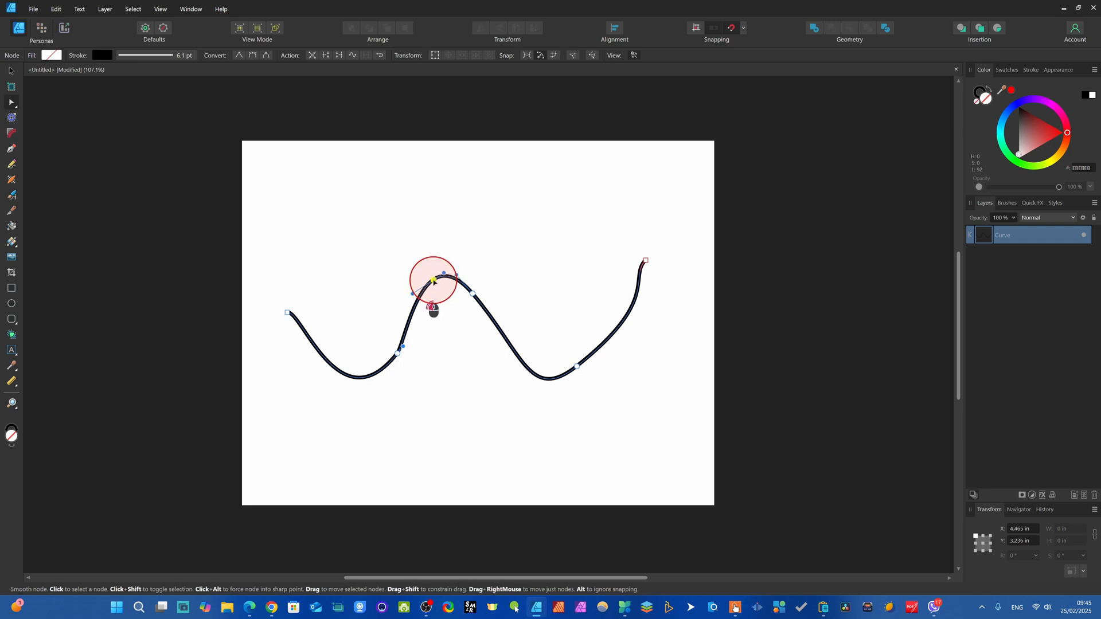
alt+click(433, 281)
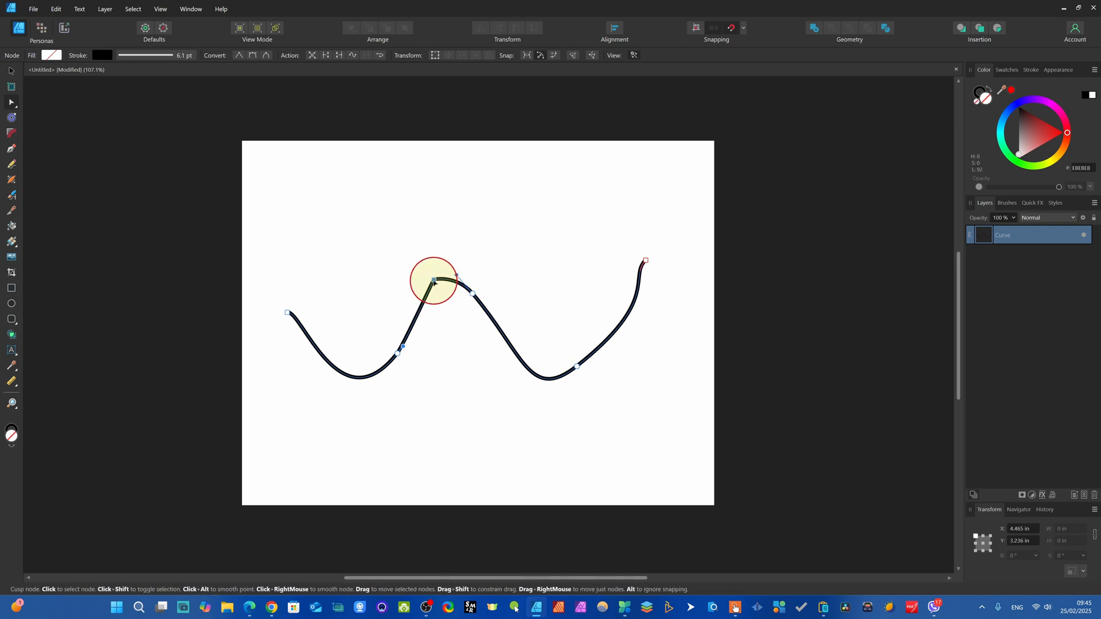
Make the crest node smooth again and edit its two handles individually, retracting the one on the crest's right side.
drag(487, 287, 456, 280)
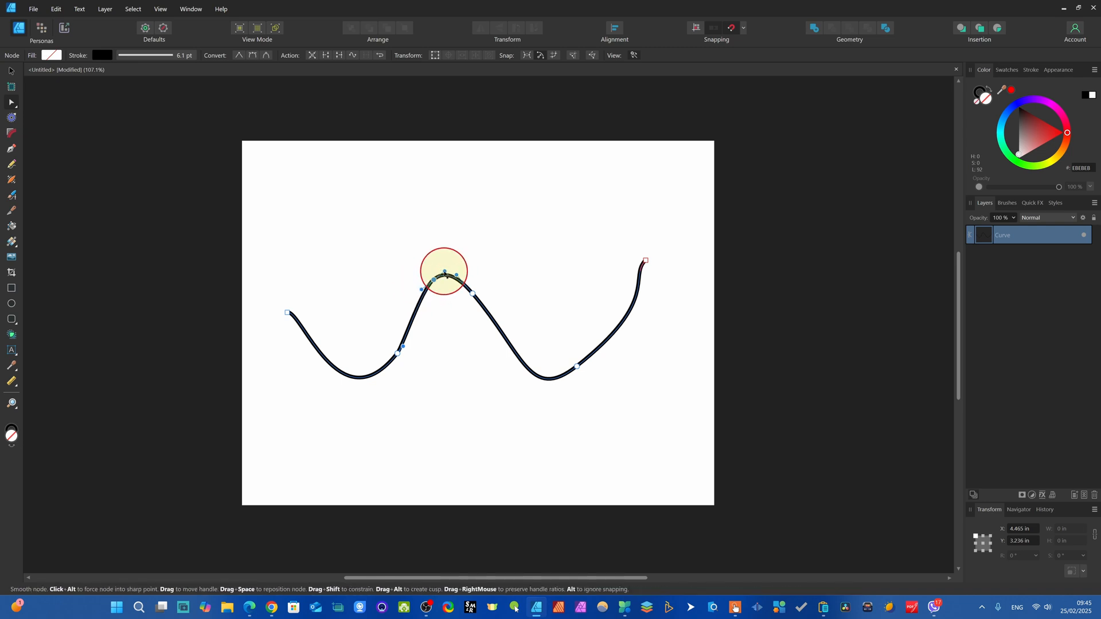
click(444, 273)
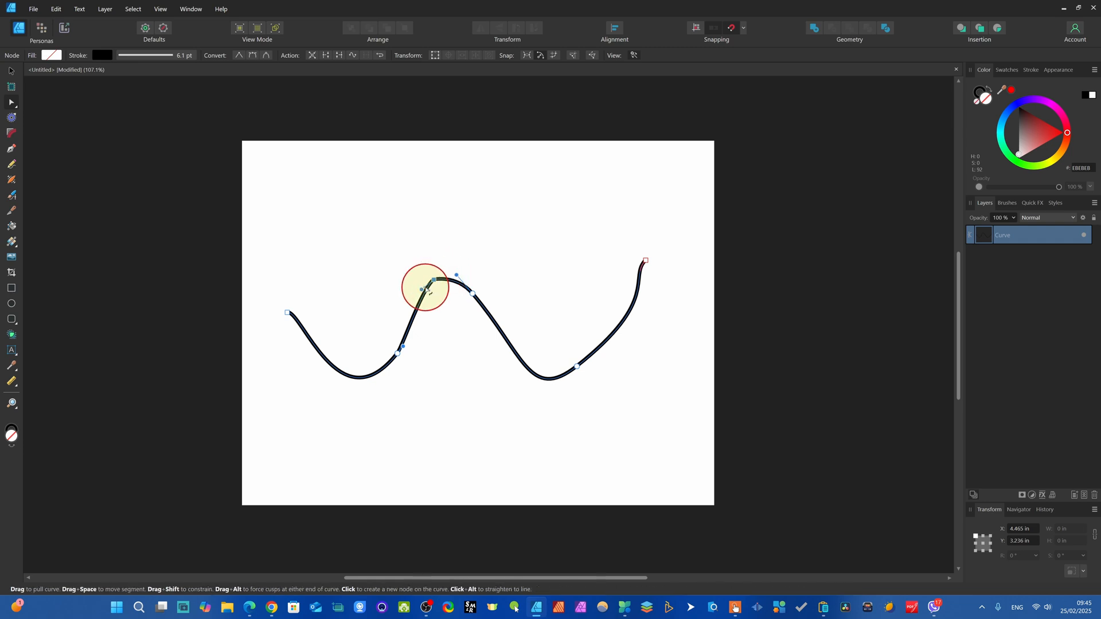
drag(424, 290, 400, 310)
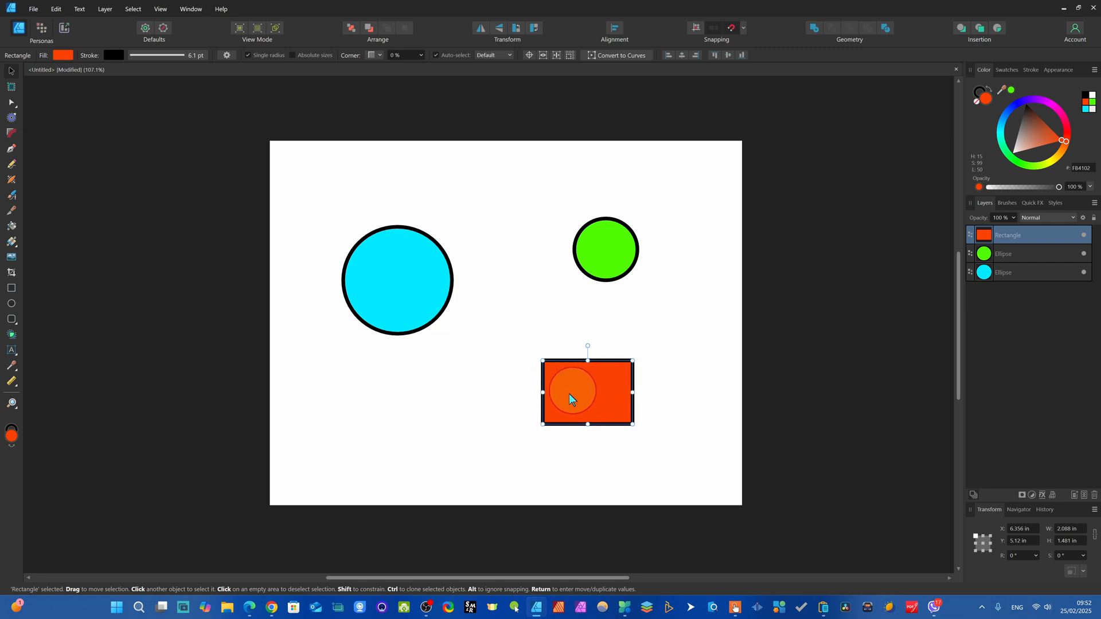
Apply the picked green to the rectangle's fill and recolour the large circle with a yellow sampled using the Color Picker.
click(1004, 88)
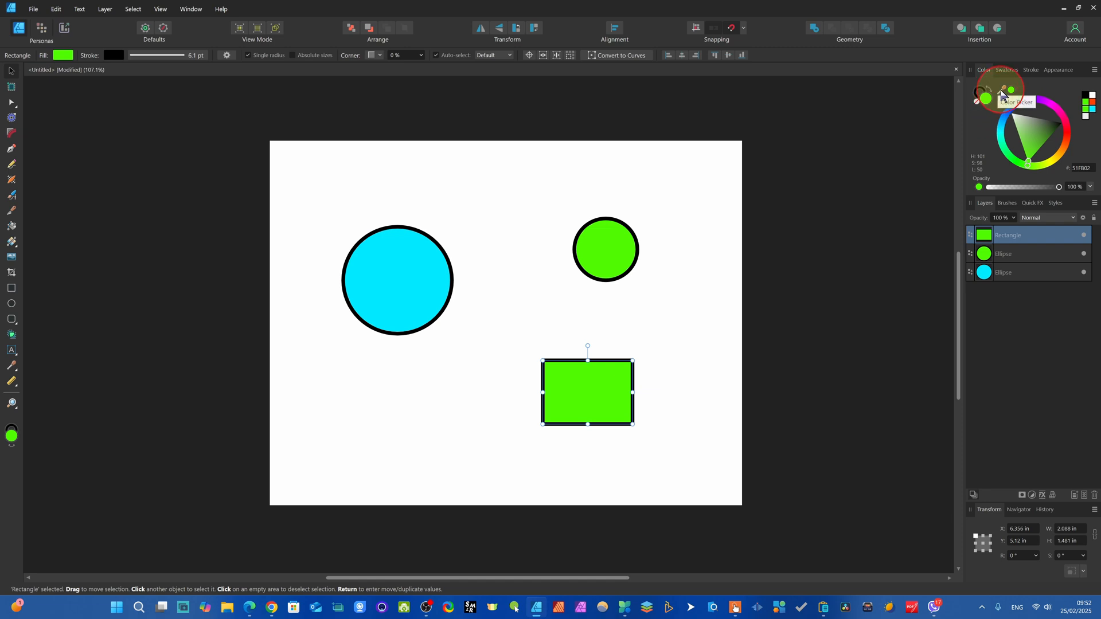
click(401, 284)
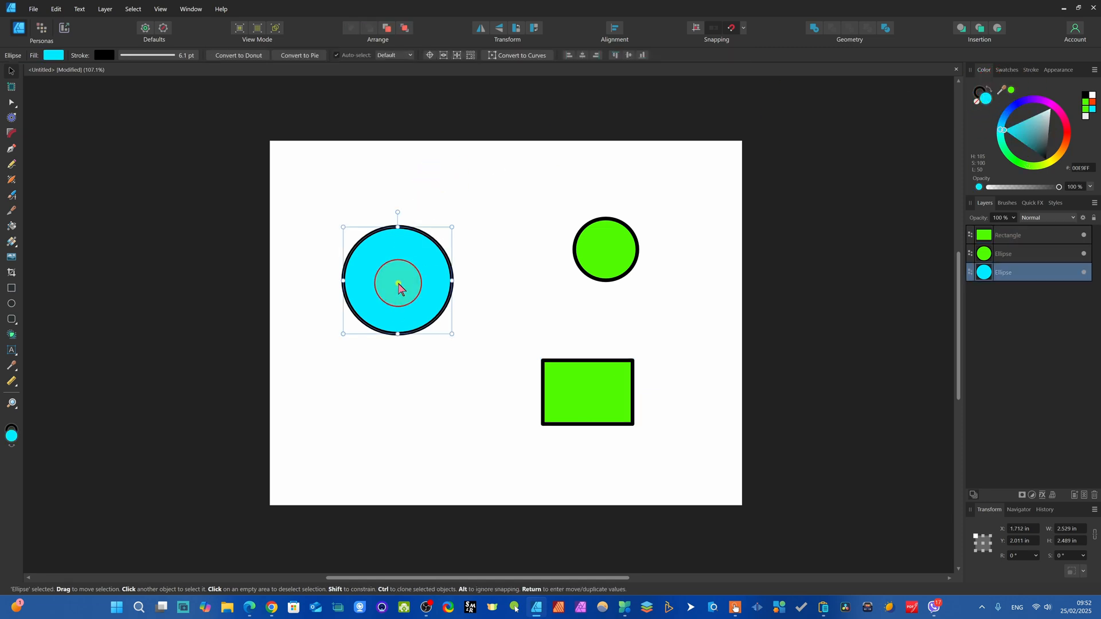
drag(954, 103, 1001, 98)
drag(994, 148, 609, 258)
Select the small circle, the large circle and the rectangle in turn, and undo the last change.
click(609, 258)
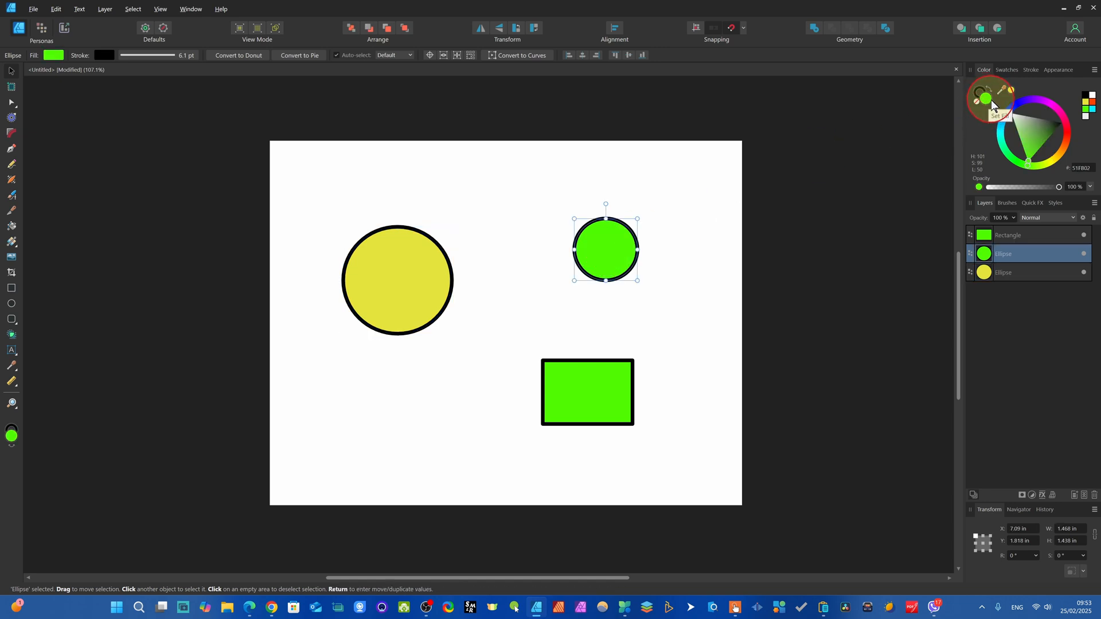
click(414, 270)
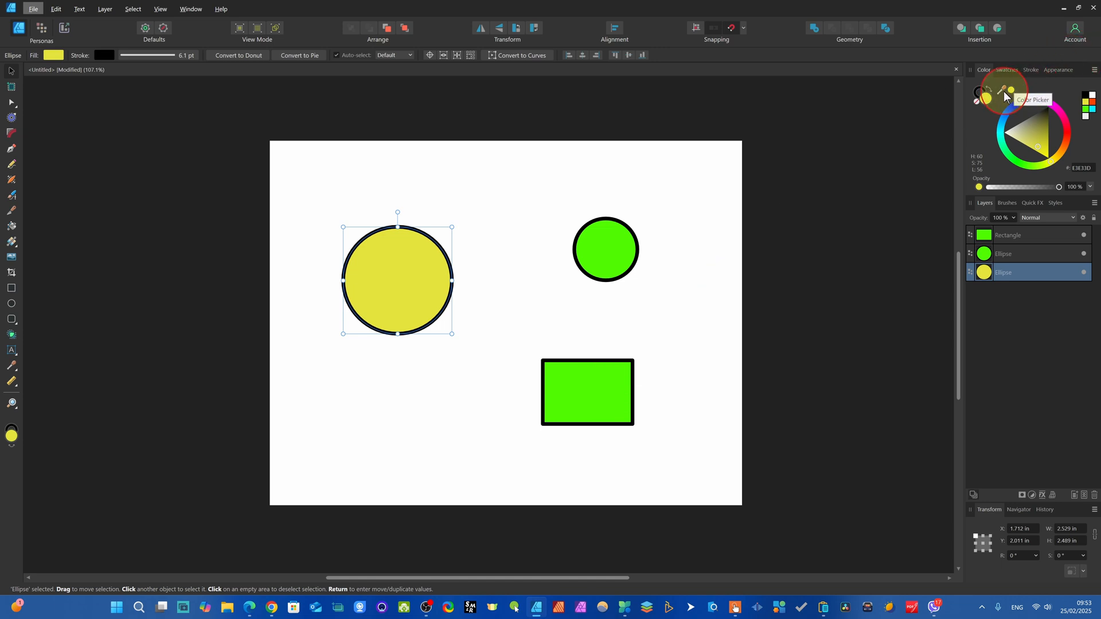
click(590, 392)
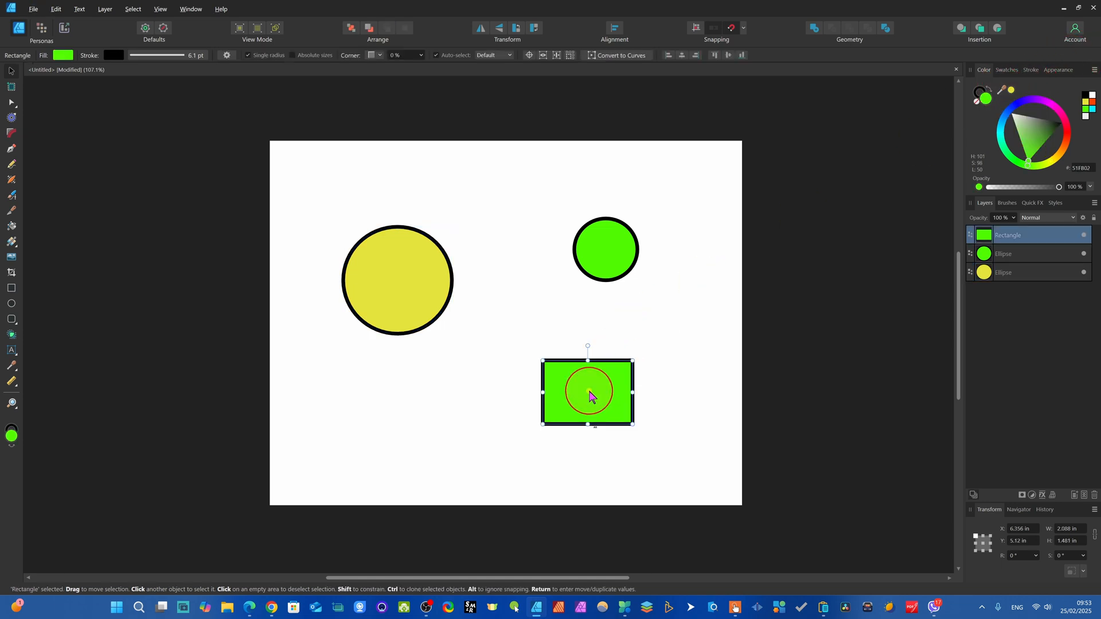
key(ctrl+z)
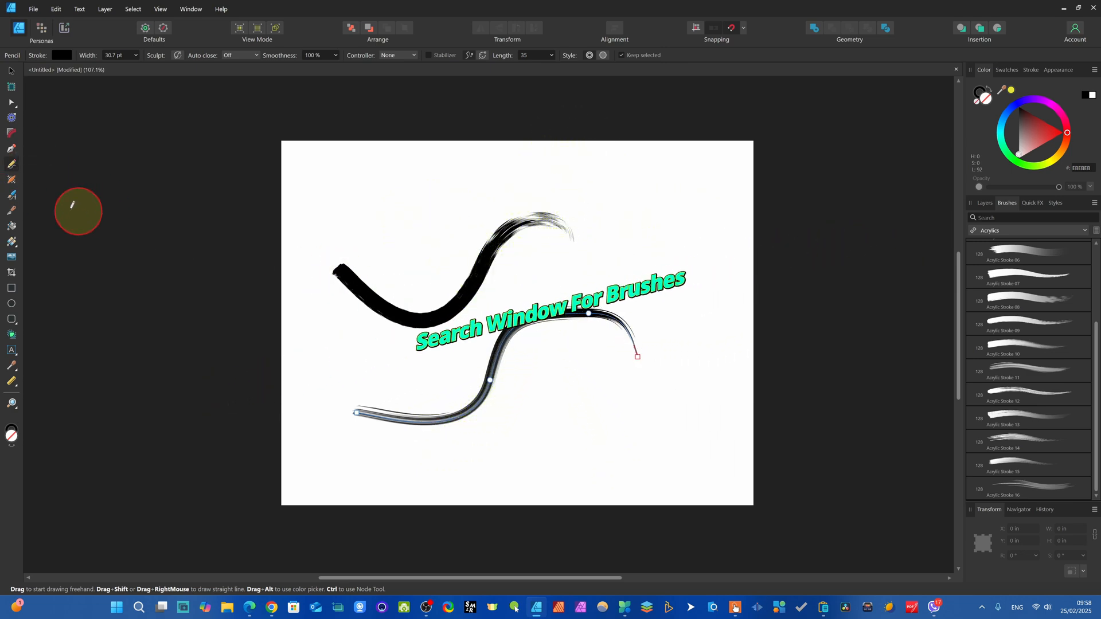
Draw a wavy pencil line above the existing brush strokes and apply the Acrylic Stroke 08 brush to it.
click(14, 172)
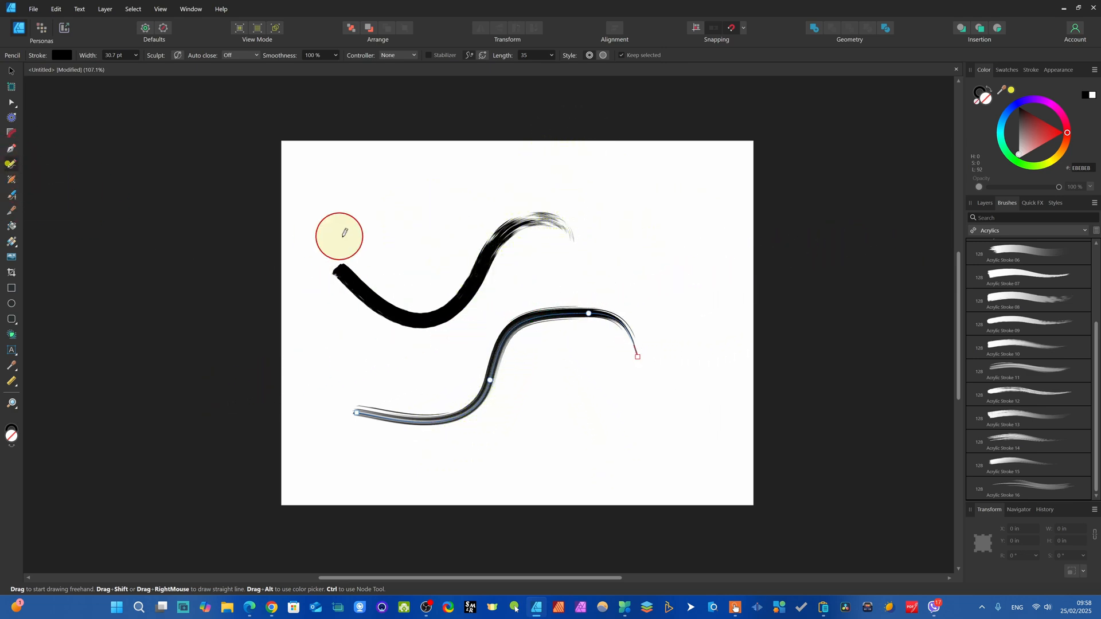
mouse_move(340, 205)
mouse_down()
mouse_move(382, 233)
mouse_move(466, 182)
mouse_move(565, 182)
mouse_up()
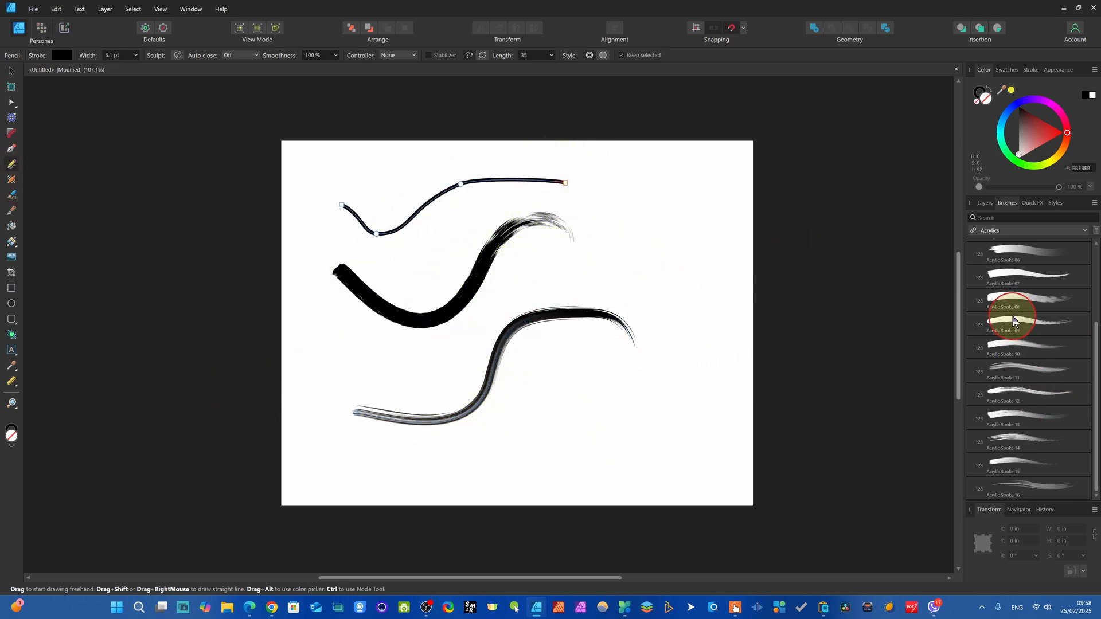
click(1012, 299)
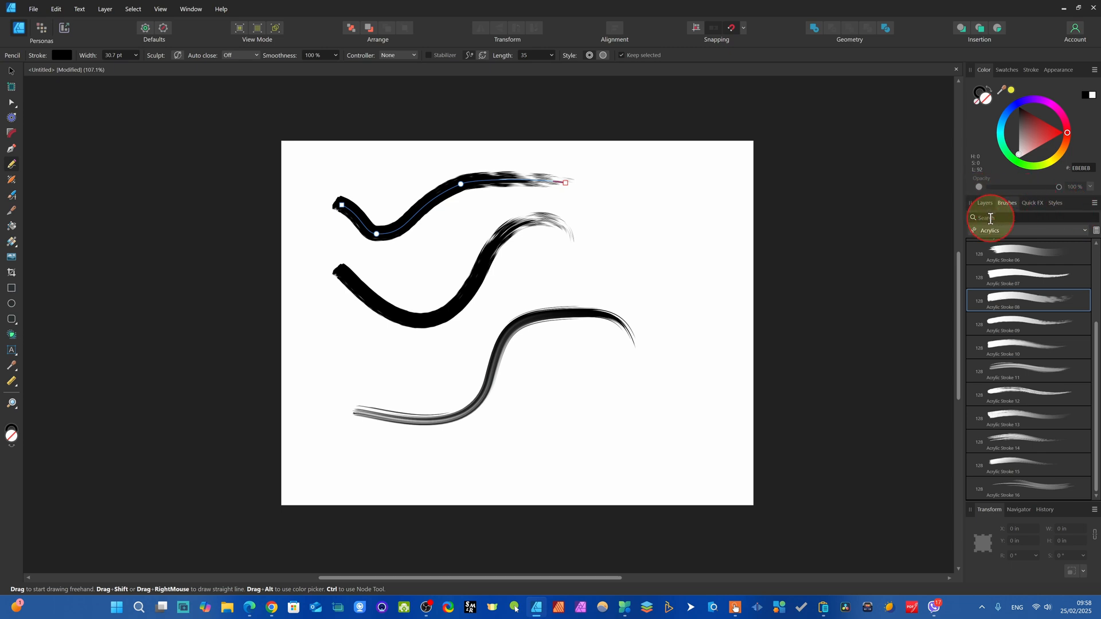
Search the brushes for "acrylic" and look through the list of matching brushes.
scroll(1081, 338, up, 1)
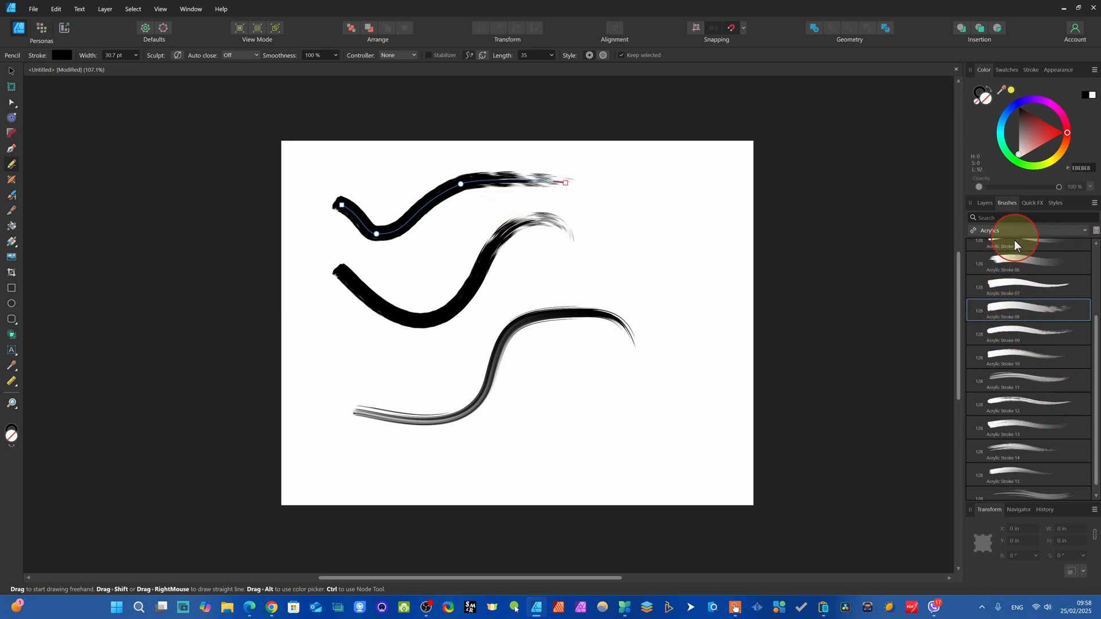
click(996, 218)
text(acr)
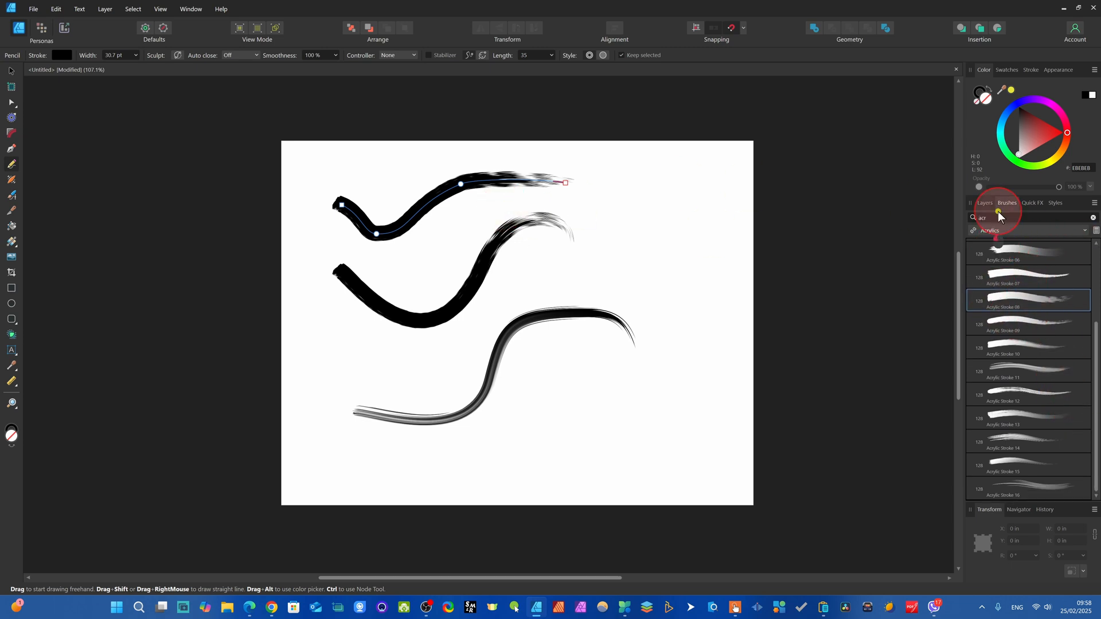
text(ylic)
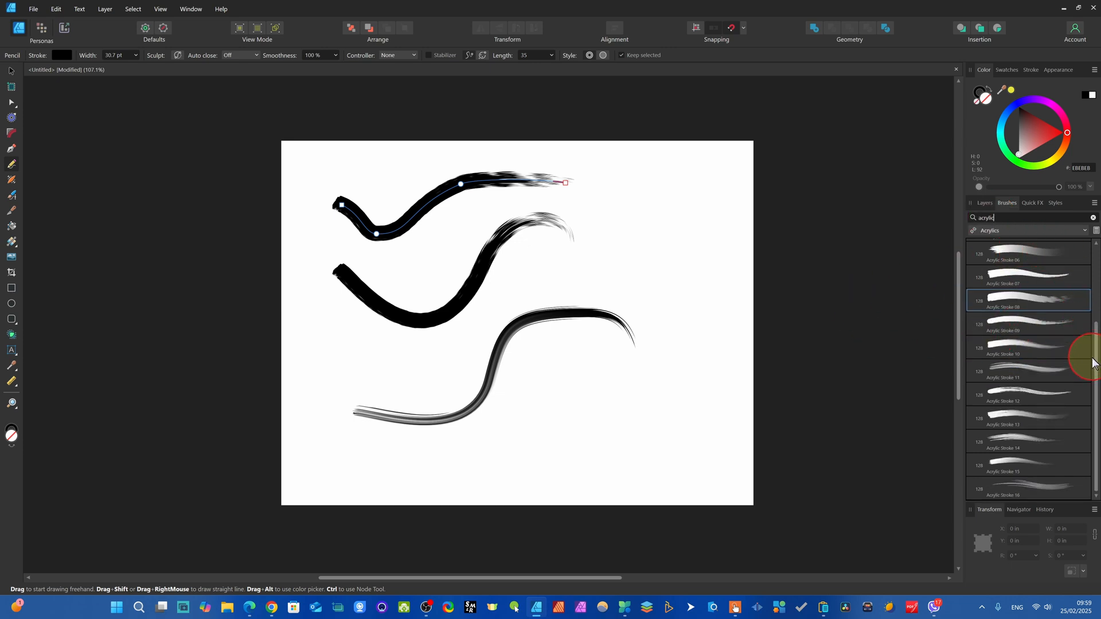
mouse_move(1096, 373)
mouse_down()
mouse_move(1096, 337)
mouse_move(1096, 392)
mouse_up()
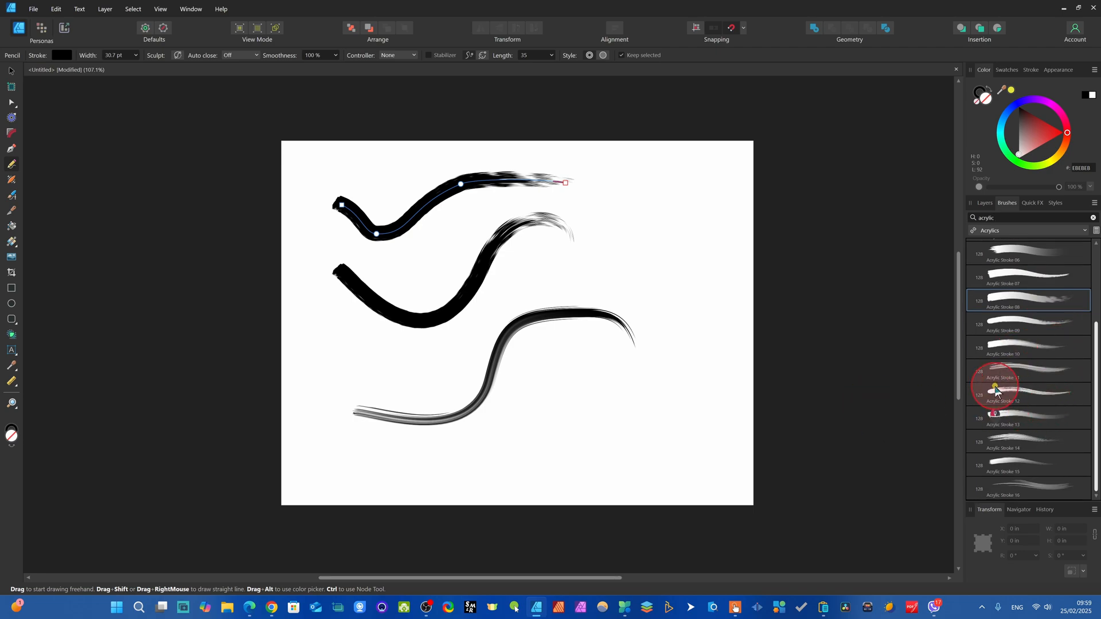
scroll(1010, 395, up, 3)
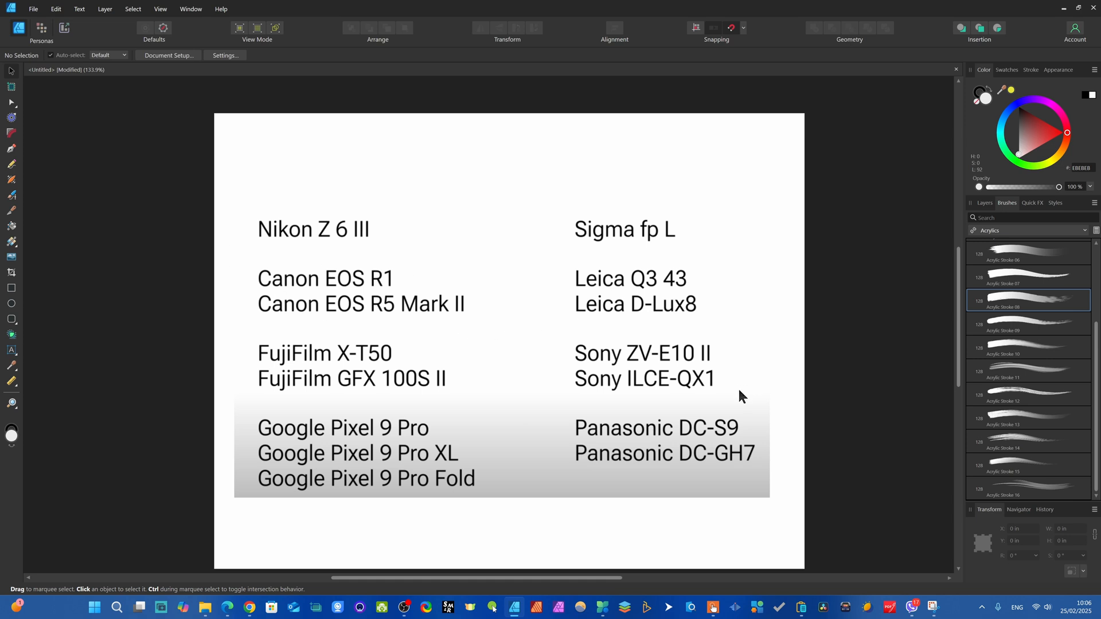
scroll(479, 389, down, 3)
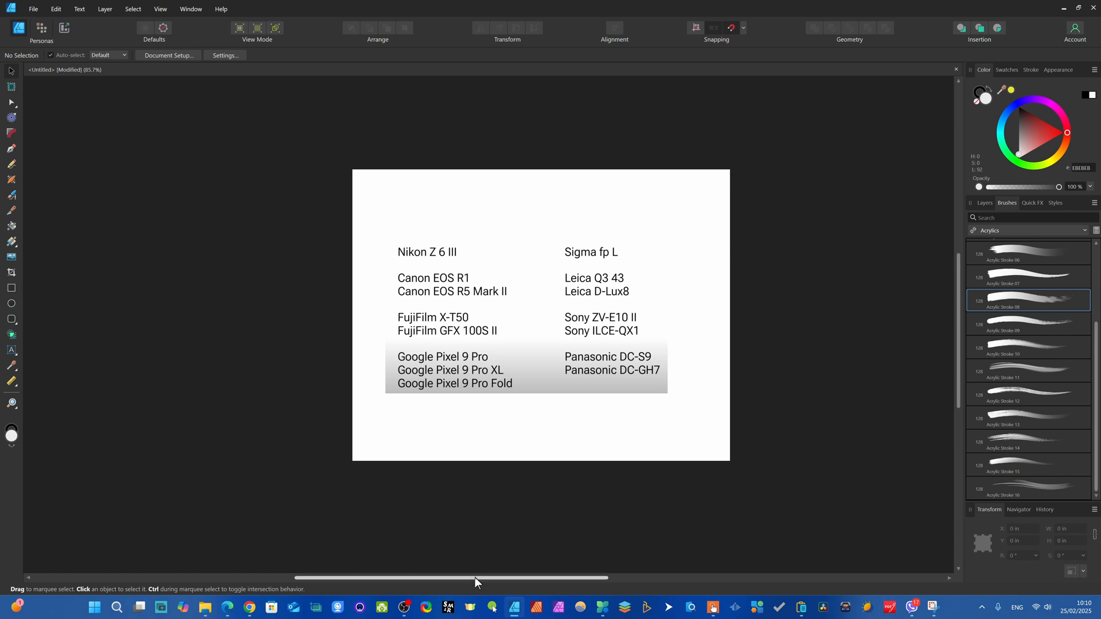
drag(474, 577, 518, 579)
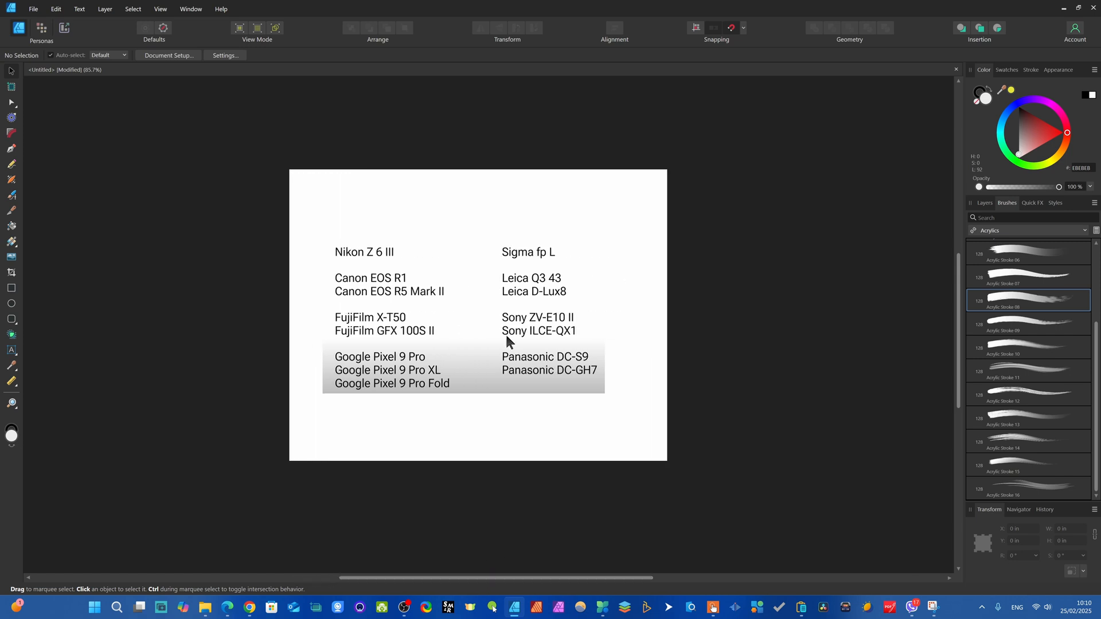